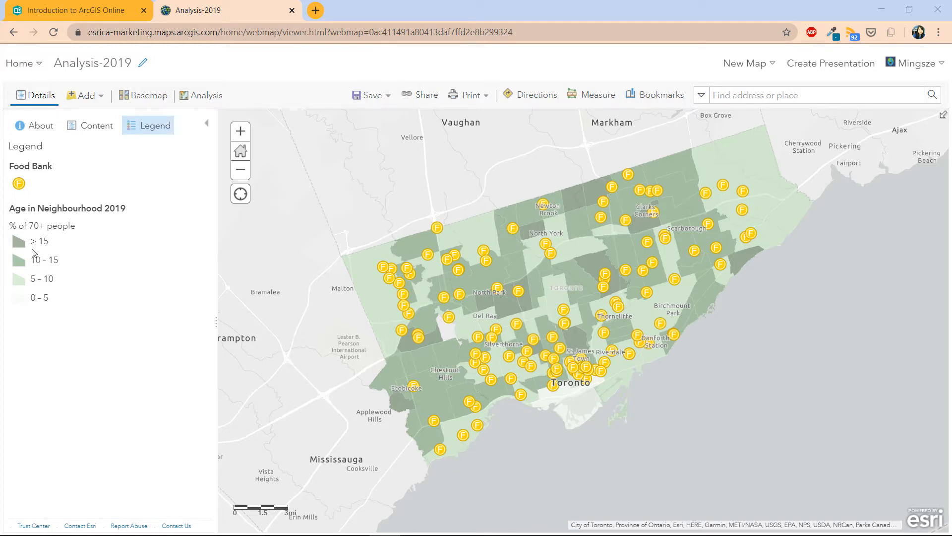
Step: Show the layer list and zoom in around York and Silverthorne until supermarket points draw
{"action": "left_click", "coordinate": [93, 135]}
{"action": "left_click", "coordinate": [92, 134]}
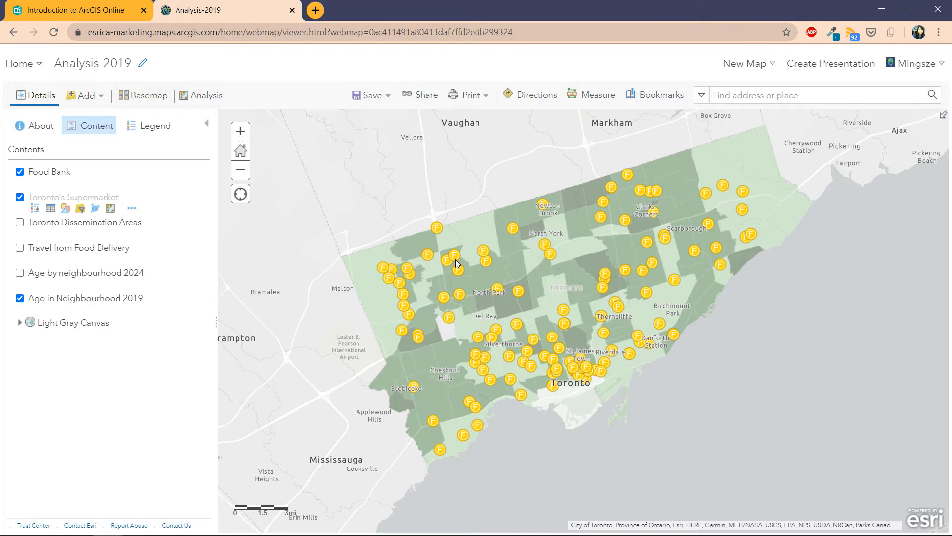
{"action": "scroll", "coordinate": [455, 259], "scroll_direction": "up", "scroll_amount": 1}
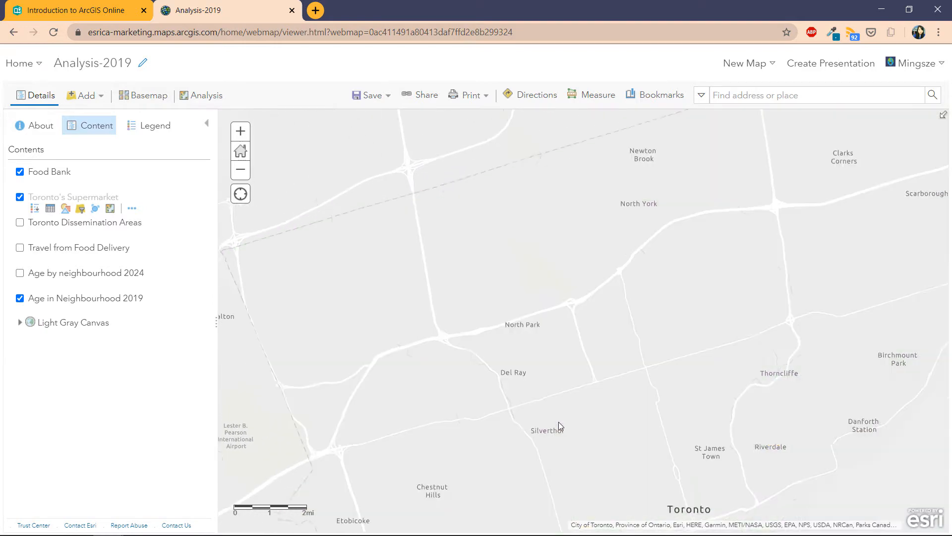
{"action": "scroll", "coordinate": [558, 422], "scroll_direction": "up", "scroll_amount": 1}
{"action": "scroll", "coordinate": [559, 421], "scroll_direction": "up", "scroll_amount": 1}
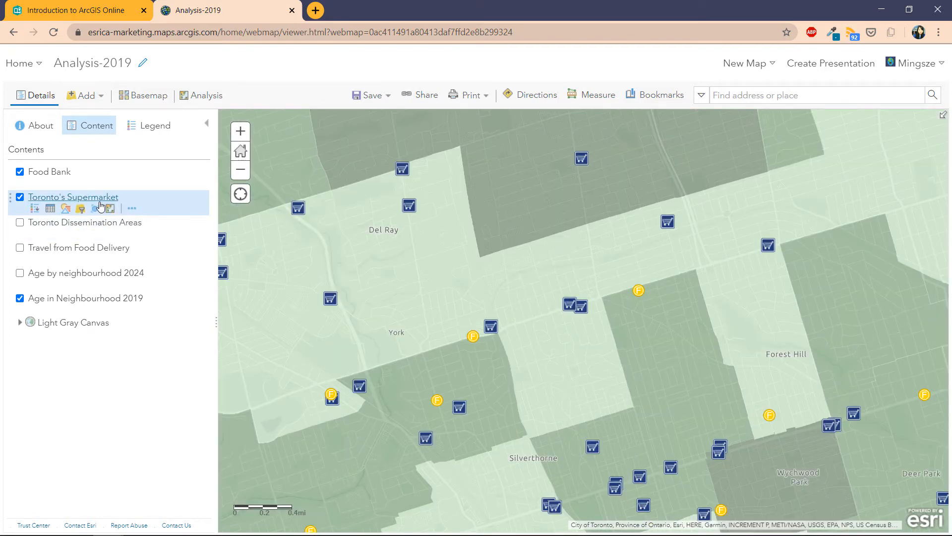
Step: Inspect three supermarket pop-ups, ending on Price Chopper at 2330 Eglinton Ave W
{"action": "left_click", "coordinate": [410, 207]}
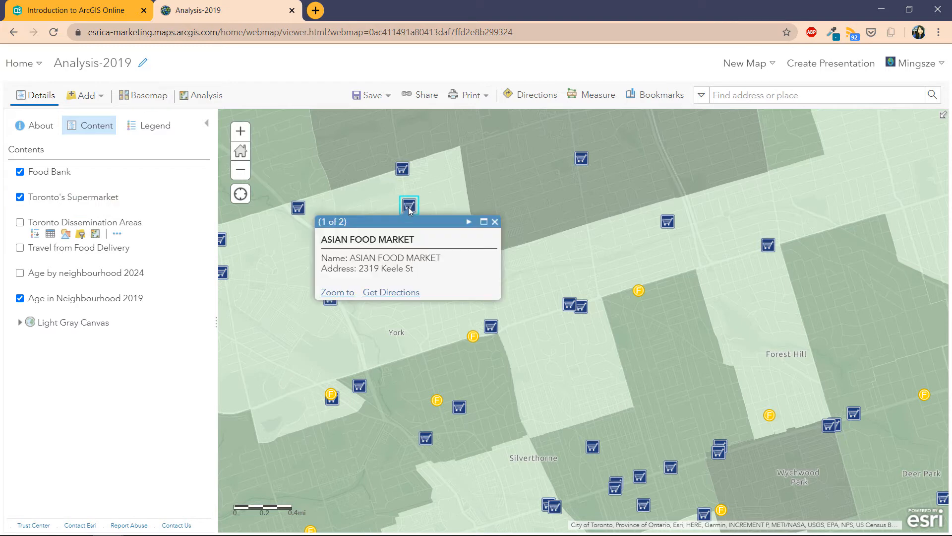
{"action": "left_click", "coordinate": [582, 159]}
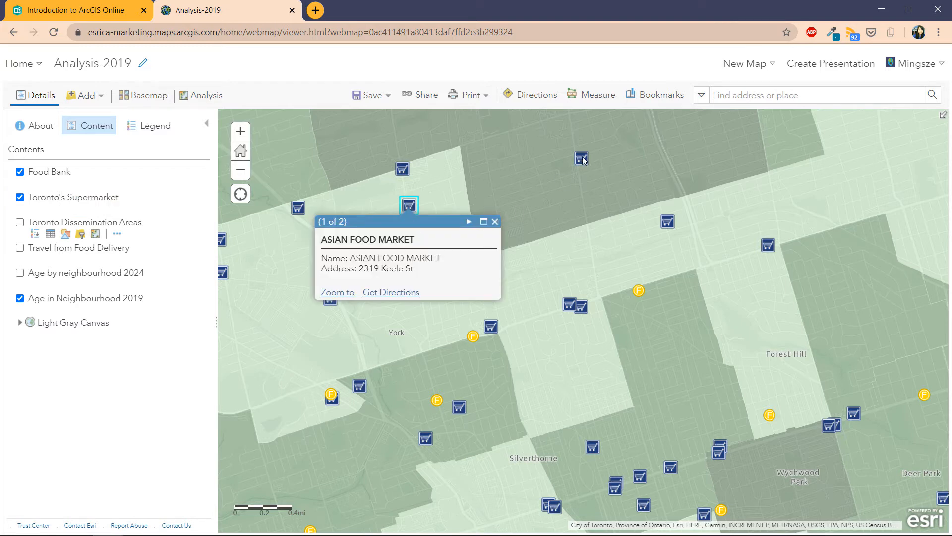
{"action": "left_click", "coordinate": [493, 327]}
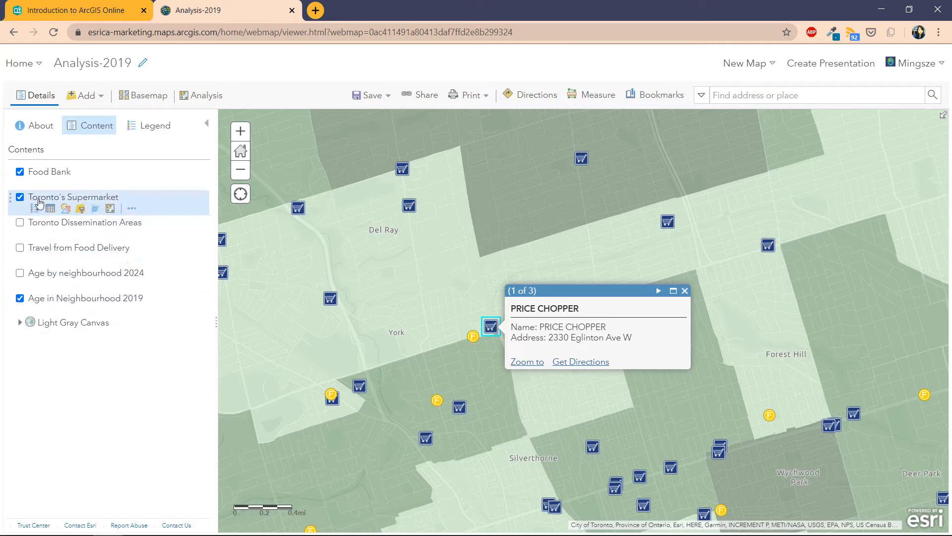
{"action": "scroll", "coordinate": [442, 298], "scroll_direction": "down", "scroll_amount": 1}
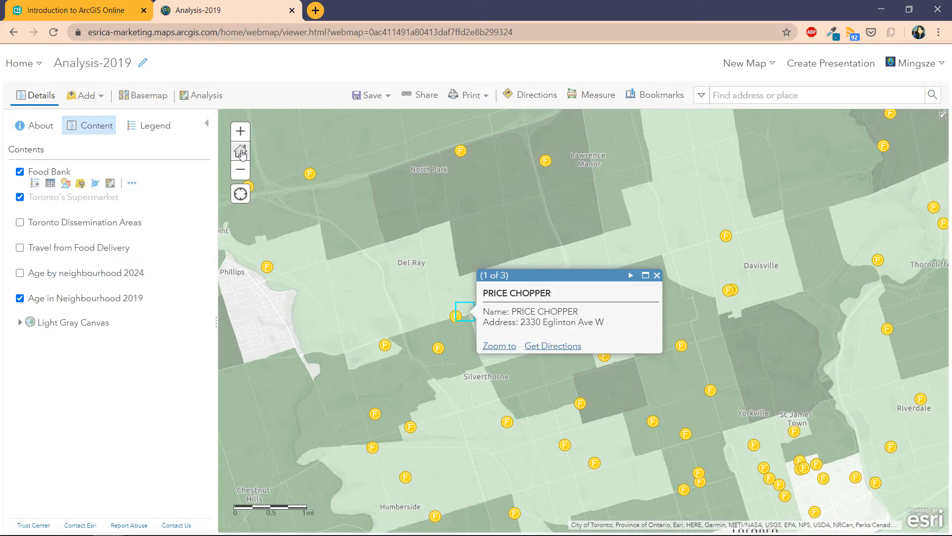
Step: Return to the full Toronto extent and toggle the 2019 and 2024 age layers, ending with 2024 on
{"action": "left_click", "coordinate": [241, 152]}
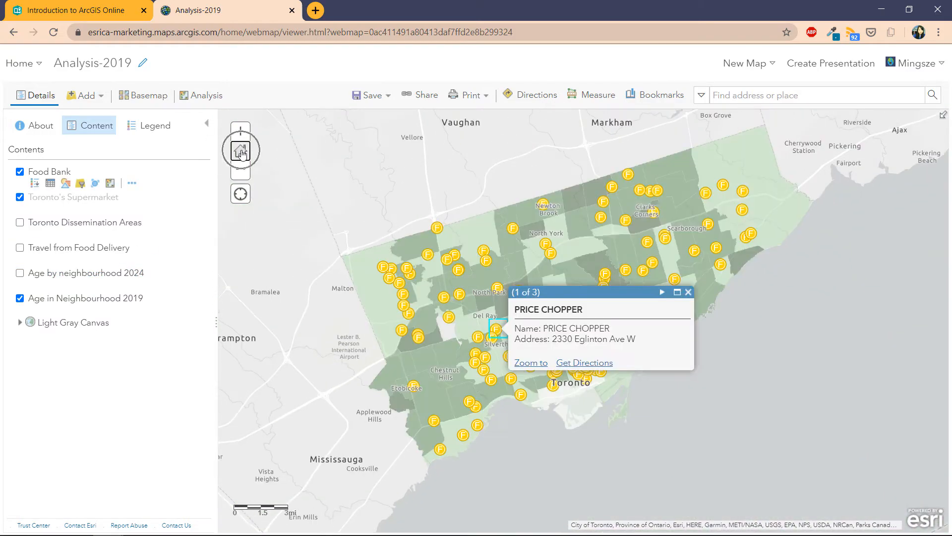
{"action": "left_click", "coordinate": [688, 292]}
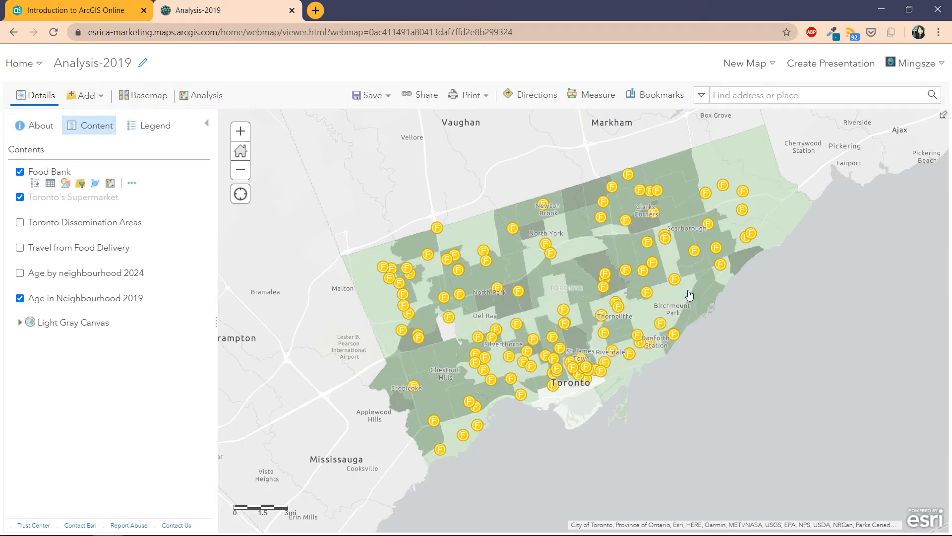
{"action": "left_click", "coordinate": [20, 273]}
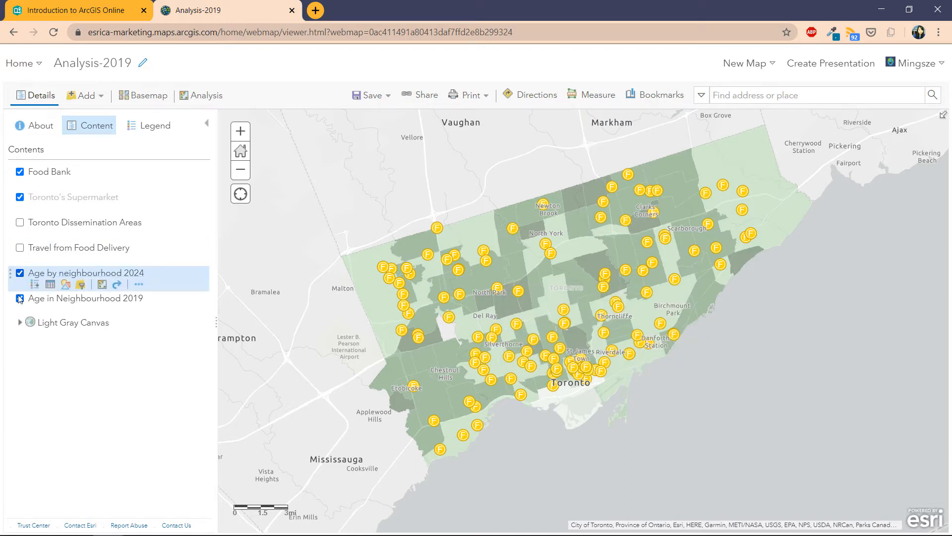
{"action": "left_click", "coordinate": [20, 298]}
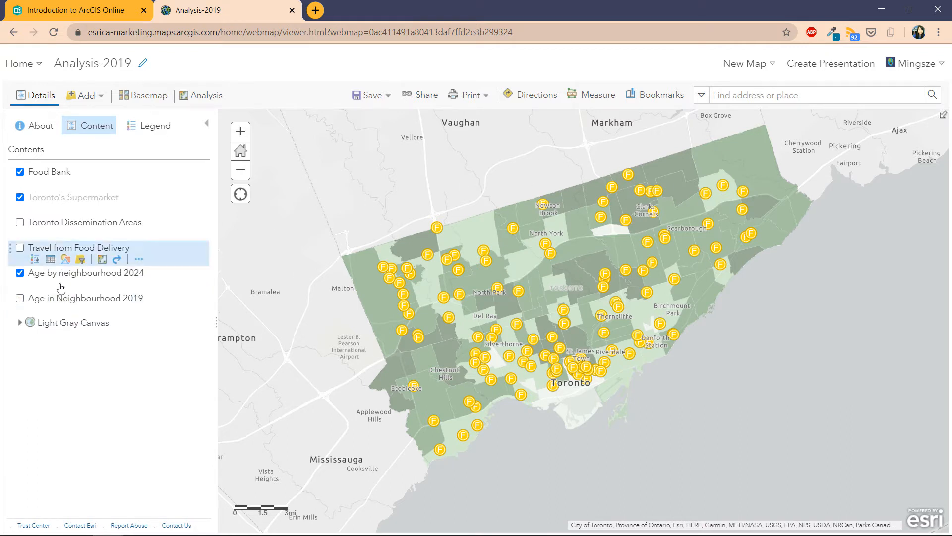
{"action": "left_click", "coordinate": [20, 298]}
{"action": "left_click", "coordinate": [20, 273]}
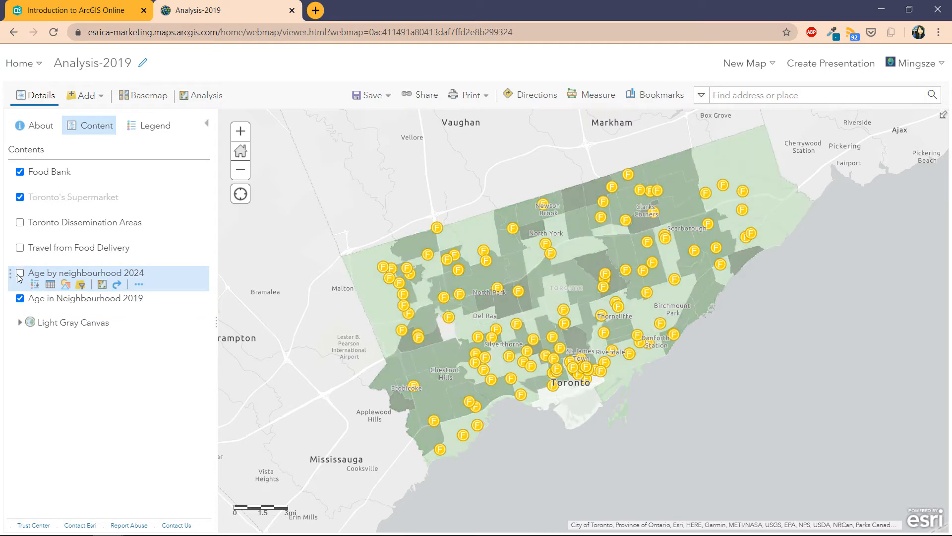
{"action": "left_click", "coordinate": [20, 273]}
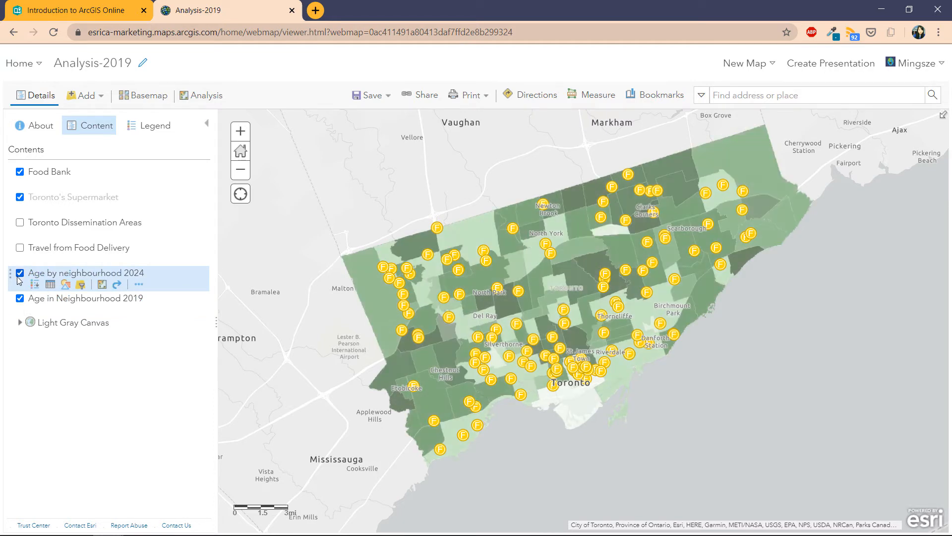
{"action": "left_click", "coordinate": [19, 274]}
{"action": "left_click", "coordinate": [20, 298]}
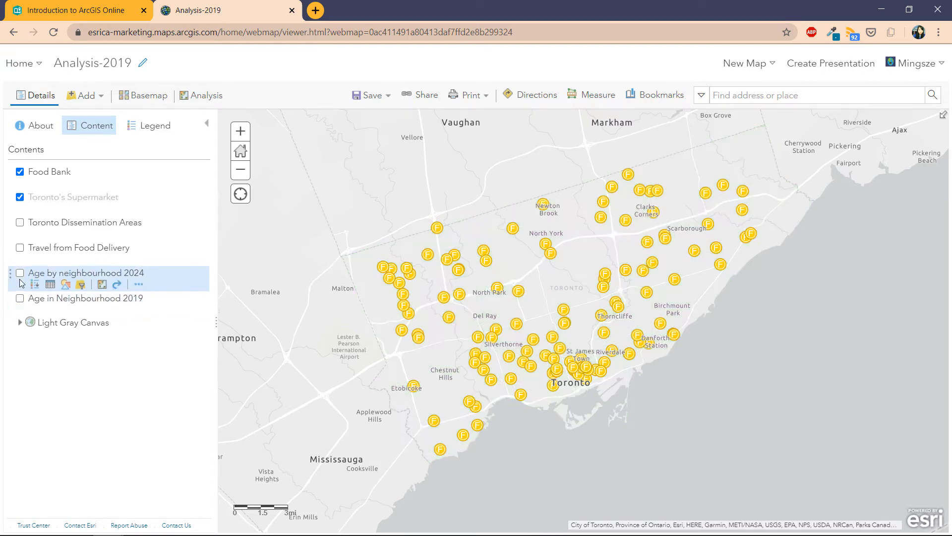
{"action": "left_click", "coordinate": [20, 273]}
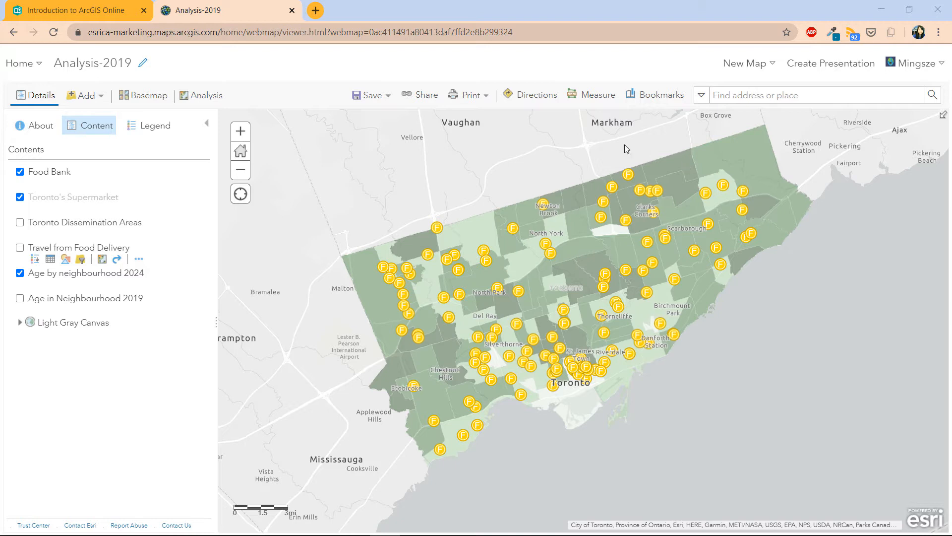
{"action": "left_click", "coordinate": [389, 97]}
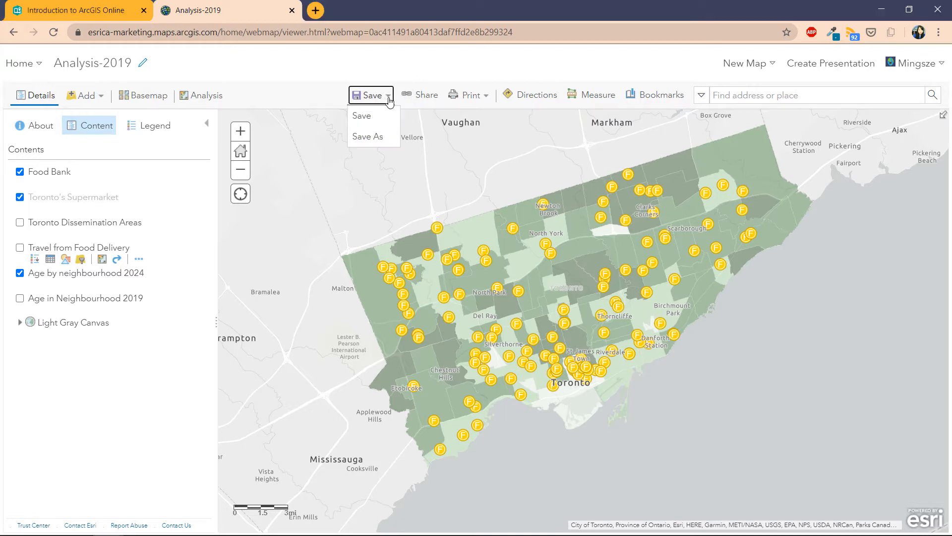
{"action": "left_click", "coordinate": [368, 137]}
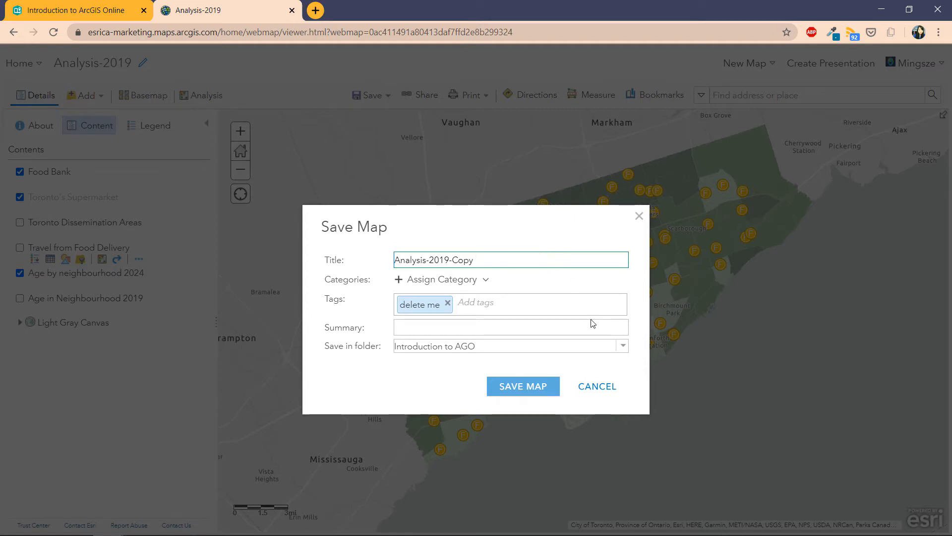
{"action": "left_click", "coordinate": [599, 386]}
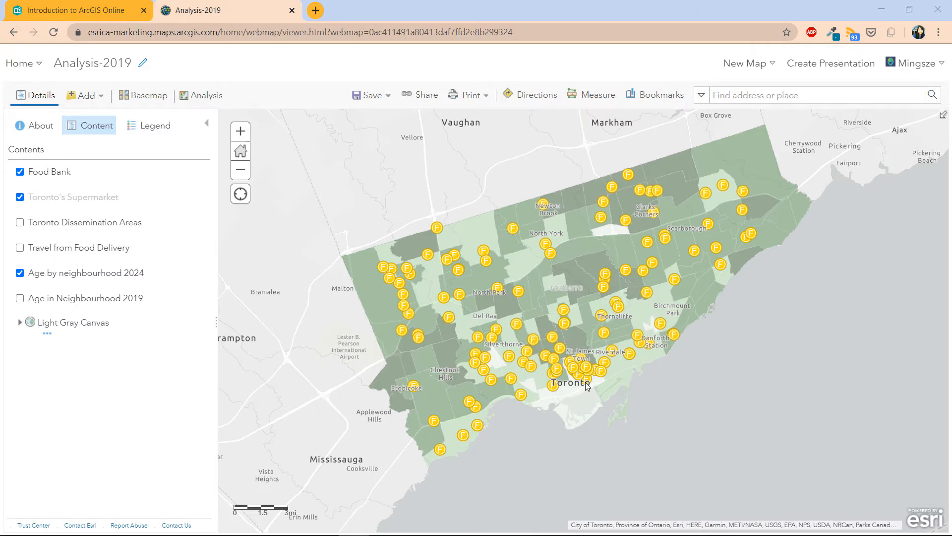
{"action": "key", "text": "alt+Tab"}
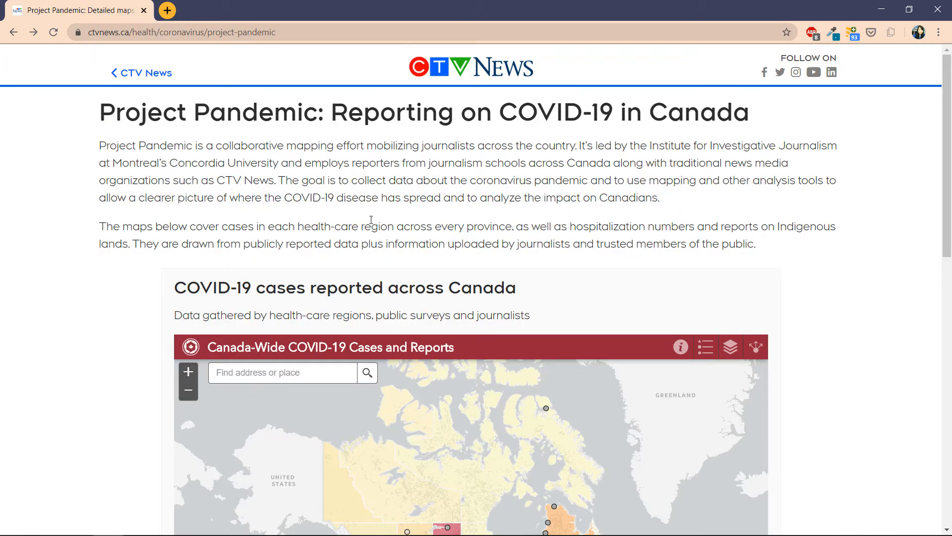
{"action": "scroll", "coordinate": [371, 220], "scroll_direction": "down", "scroll_amount": 4}
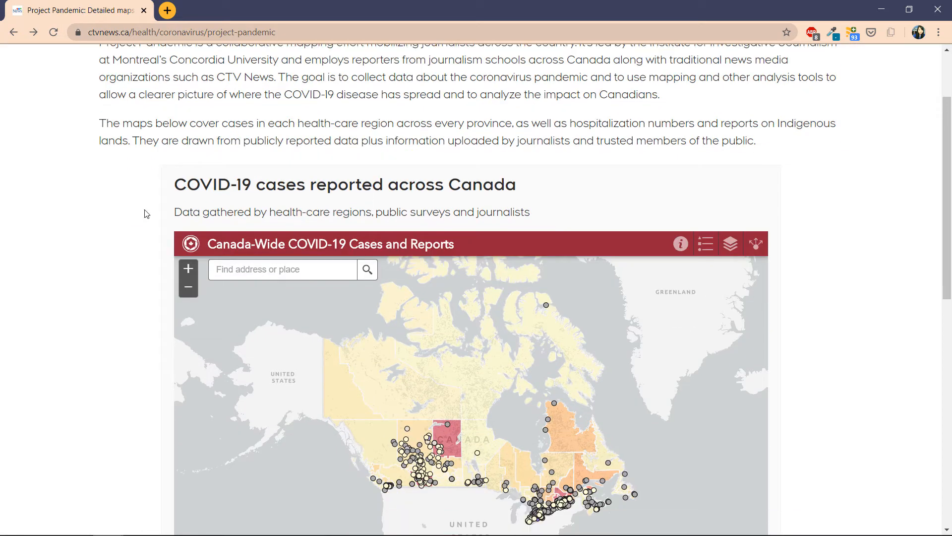
{"action": "scroll", "coordinate": [143, 213], "scroll_direction": "down", "scroll_amount": 1}
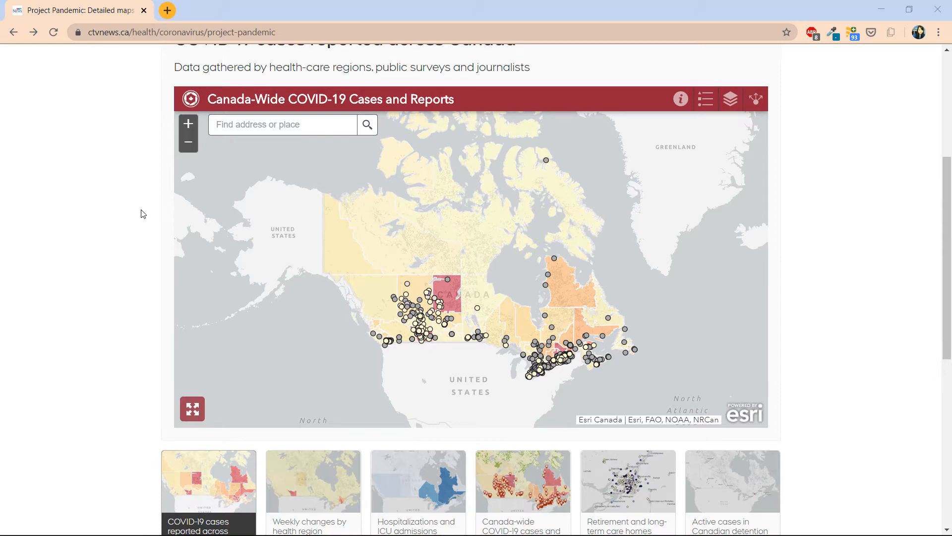
{"action": "key", "text": "alt+Tab"}
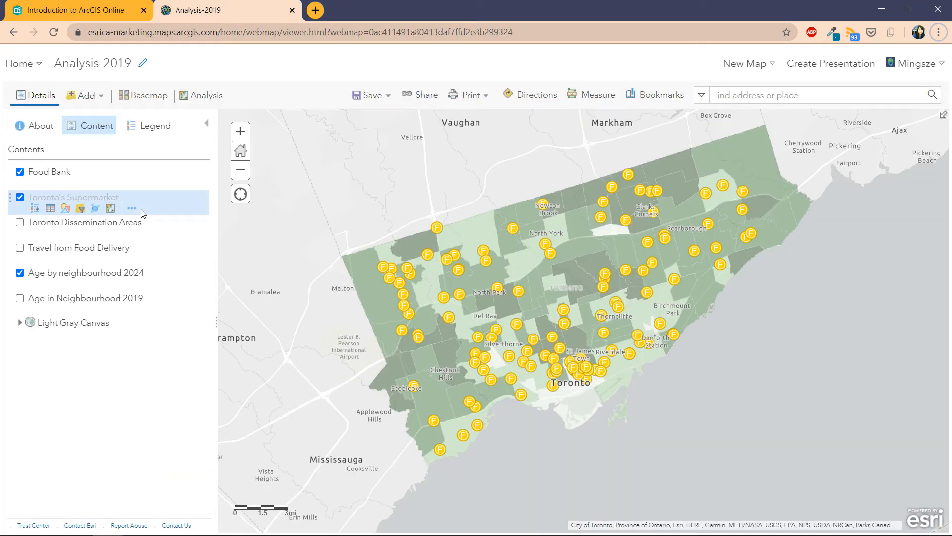
Step: Share Analysis-2019 with Everyone (public) and update its layers' sharing to match
{"action": "left_click", "coordinate": [415, 104]}
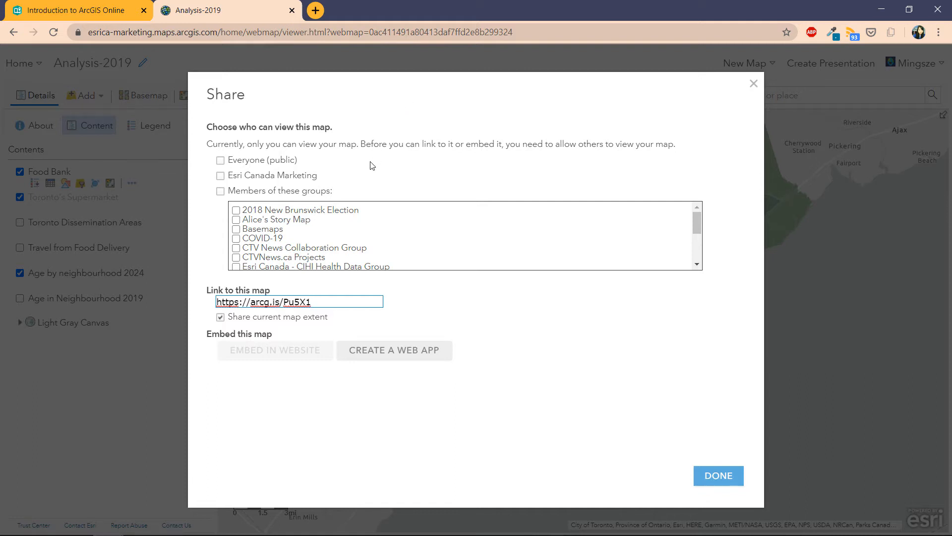
{"action": "left_click", "coordinate": [220, 160]}
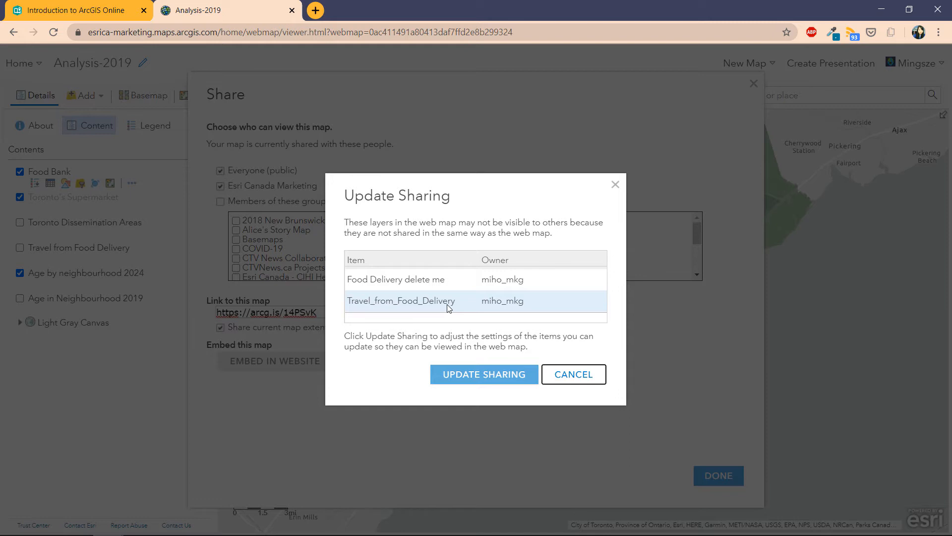
{"action": "left_click", "coordinate": [468, 376]}
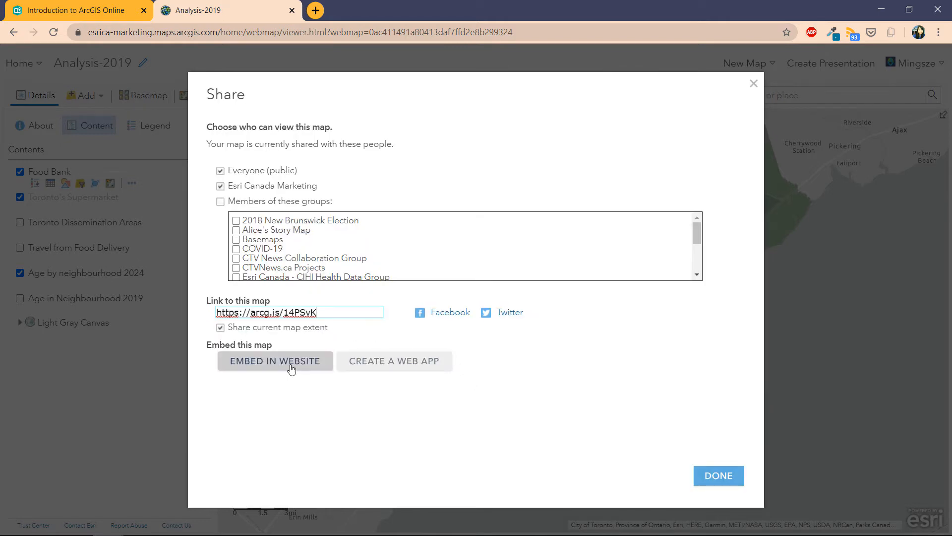
Step: Configure the embed with Home Button, Location Search, Legend and the Light theme
{"action": "left_click", "coordinate": [292, 371]}
{"action": "left_click", "coordinate": [291, 371]}
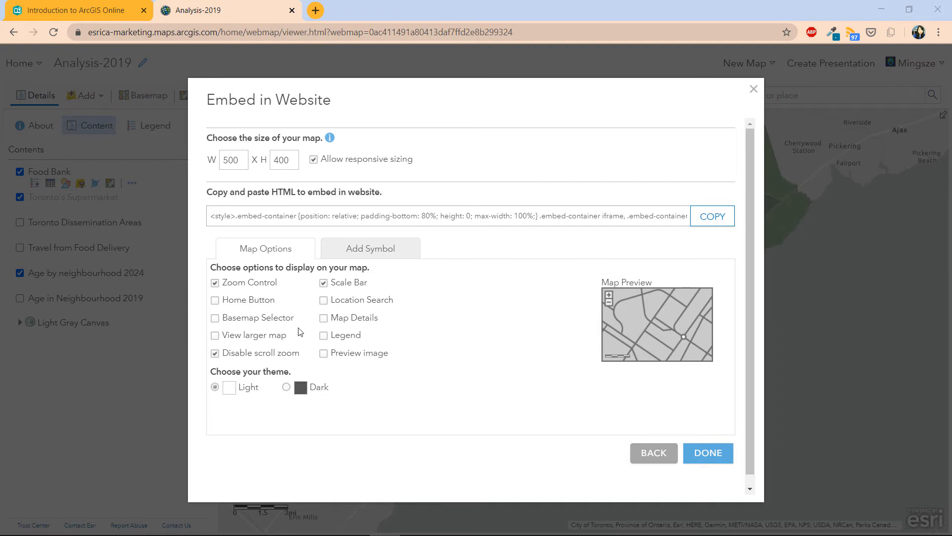
{"action": "left_click", "coordinate": [215, 300]}
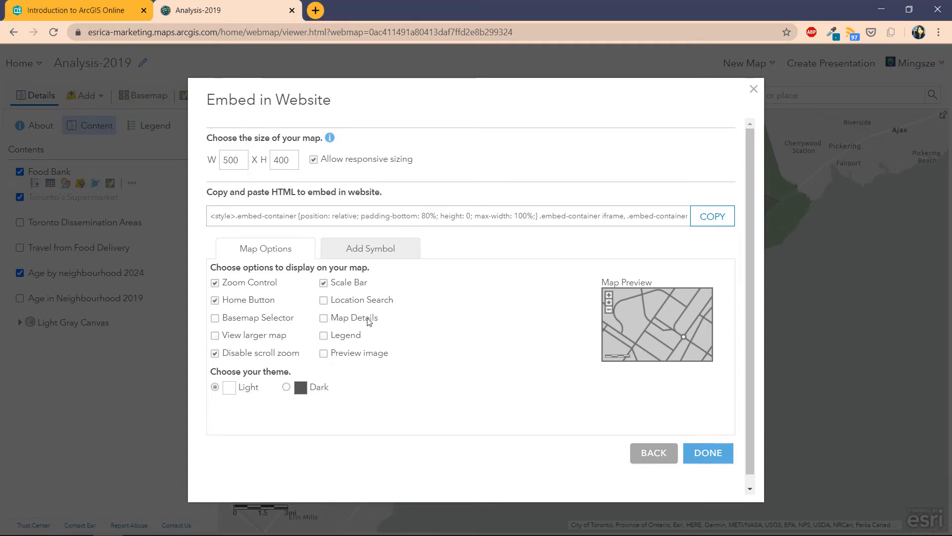
{"action": "left_click", "coordinate": [324, 301]}
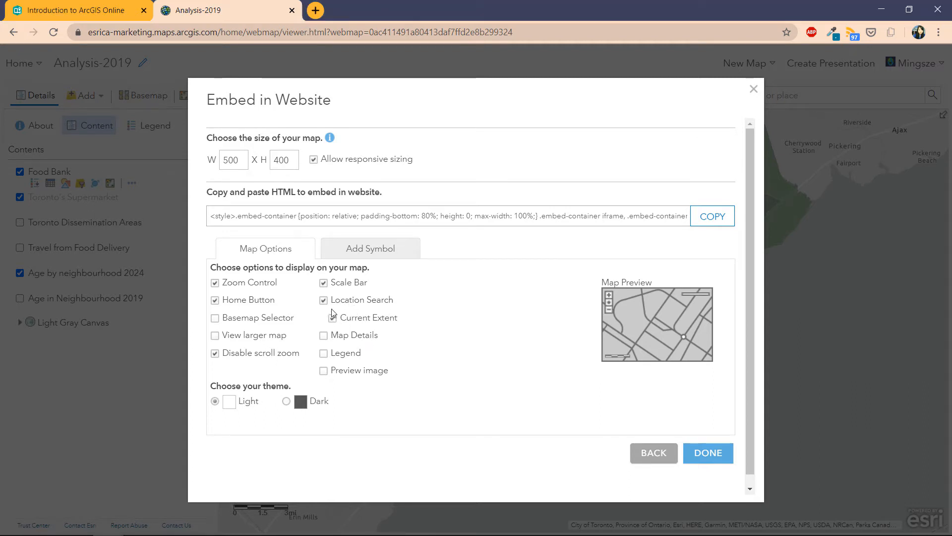
{"action": "left_click", "coordinate": [324, 354]}
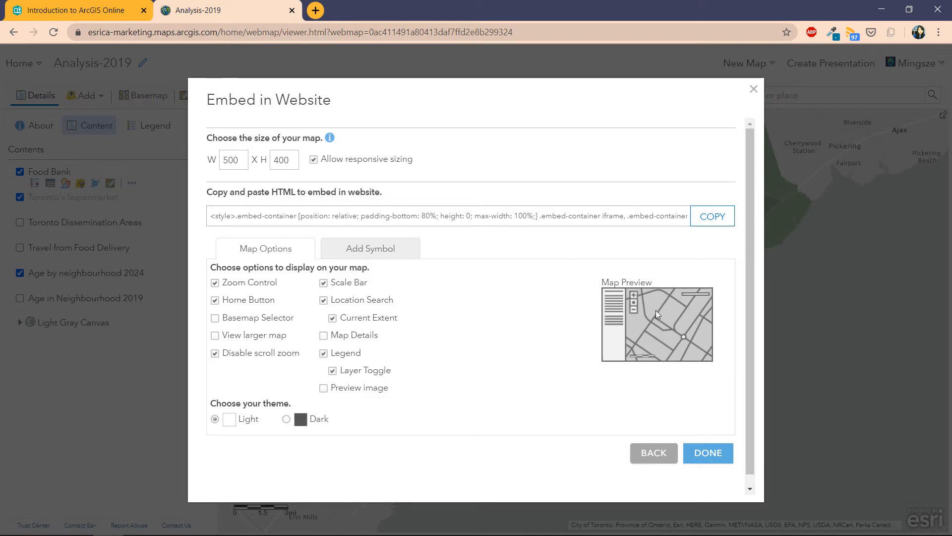
{"action": "left_click", "coordinate": [287, 419]}
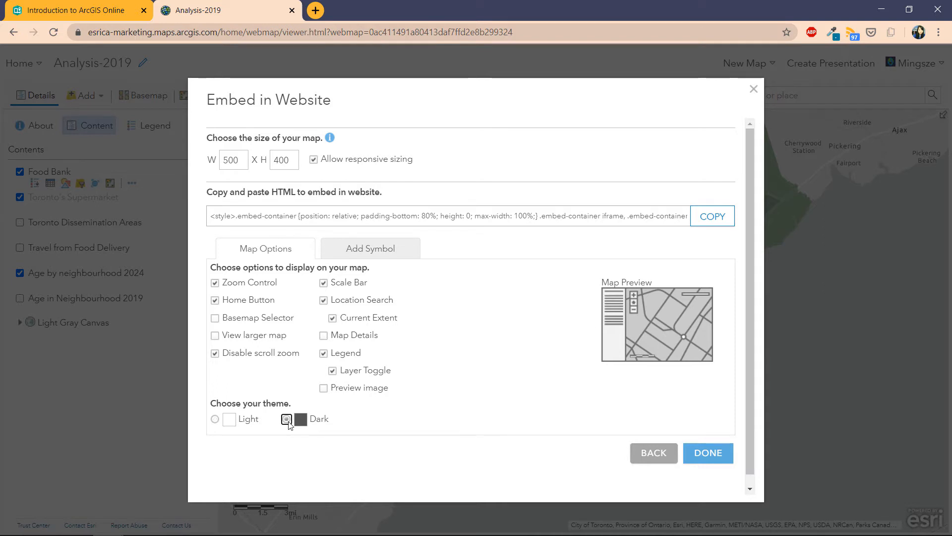
{"action": "left_click", "coordinate": [246, 420]}
Step: Copy the embed HTML to the clipboard and close the embed settings
{"action": "left_click", "coordinate": [299, 222]}
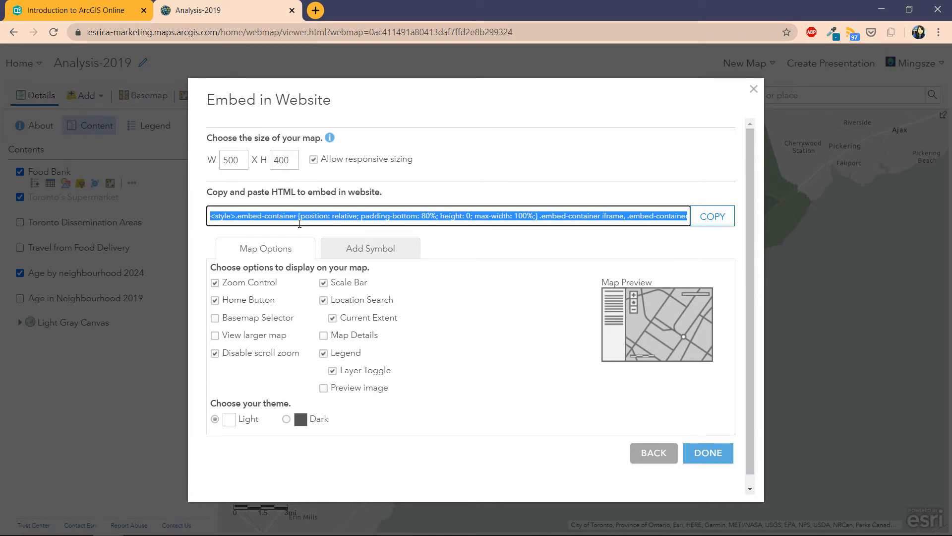
{"action": "right_click", "coordinate": [302, 214]}
{"action": "left_click", "coordinate": [712, 219]}
{"action": "left_click", "coordinate": [713, 218]}
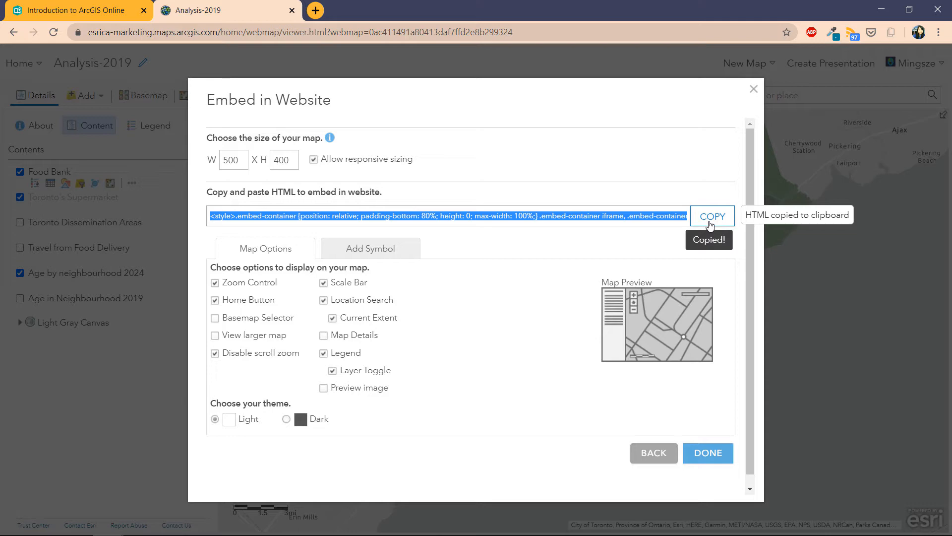
{"action": "left_click", "coordinate": [753, 89]}
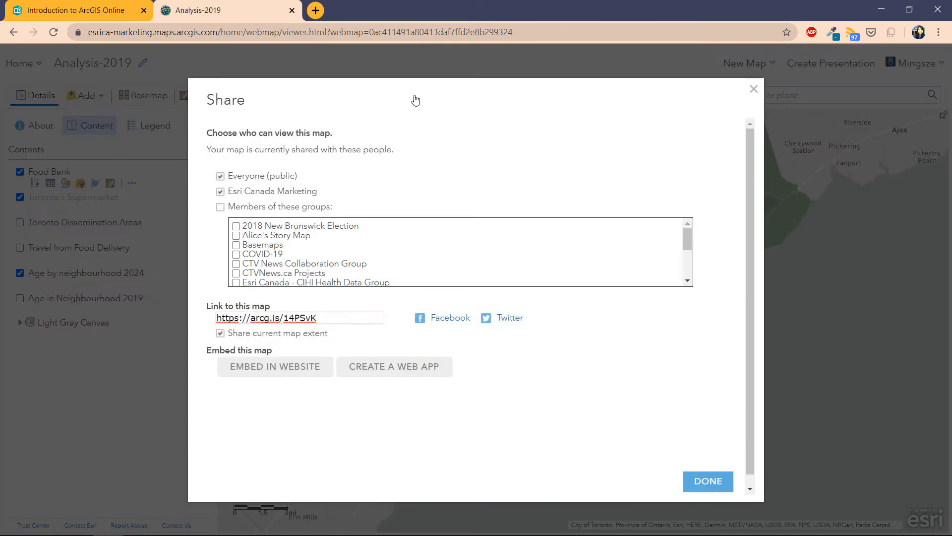
Step: Create a Story Map Swipe and Spyglass web app from the Compare Maps/Layers category
{"action": "left_click", "coordinate": [420, 95]}
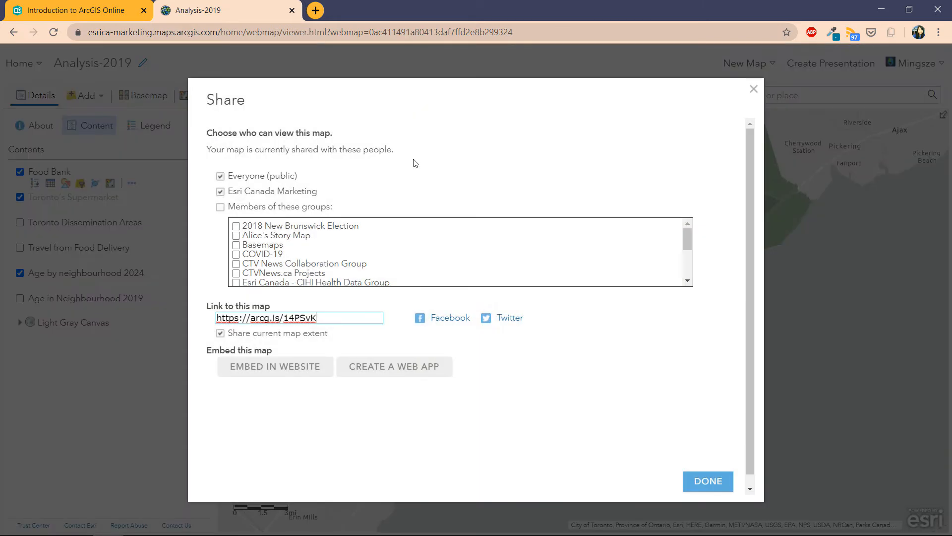
{"action": "left_click", "coordinate": [405, 379]}
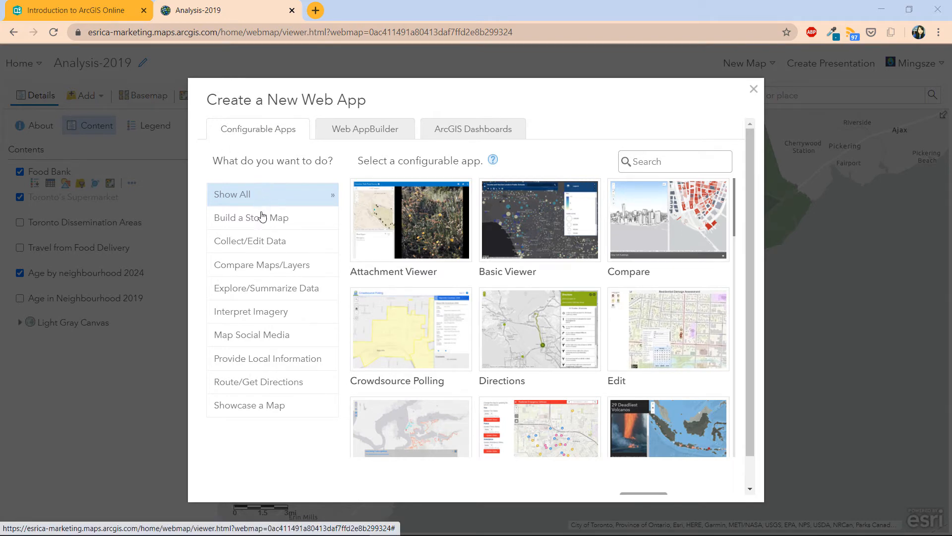
{"action": "left_click", "coordinate": [263, 245]}
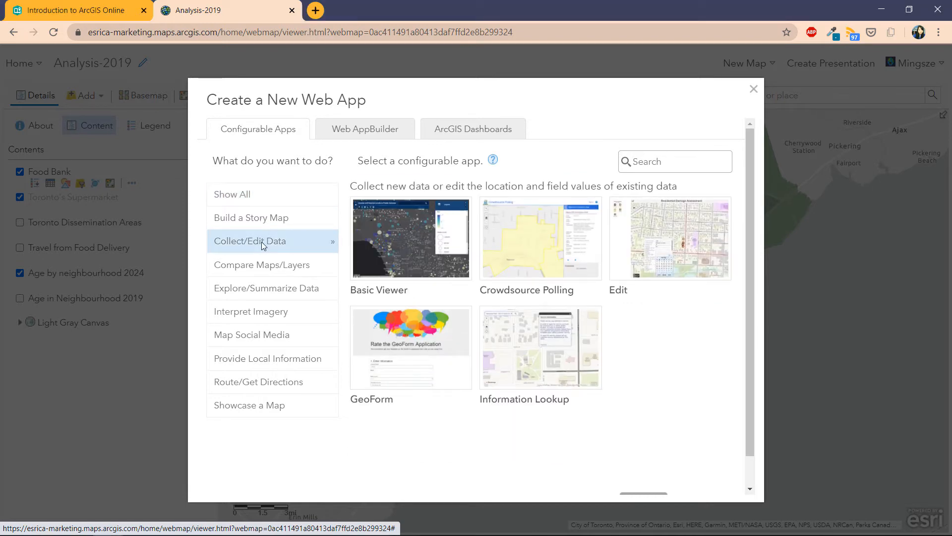
{"action": "left_click", "coordinate": [256, 267]}
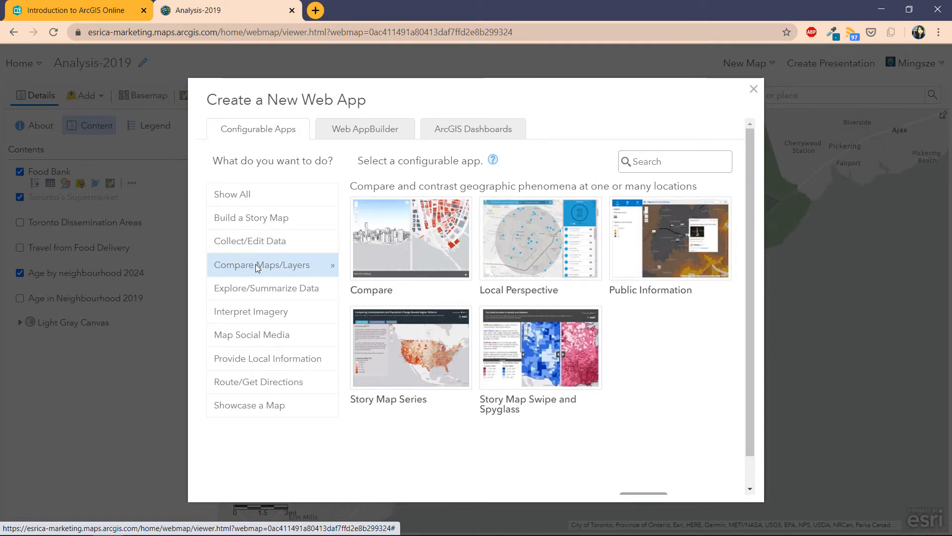
{"action": "left_click", "coordinate": [262, 292]}
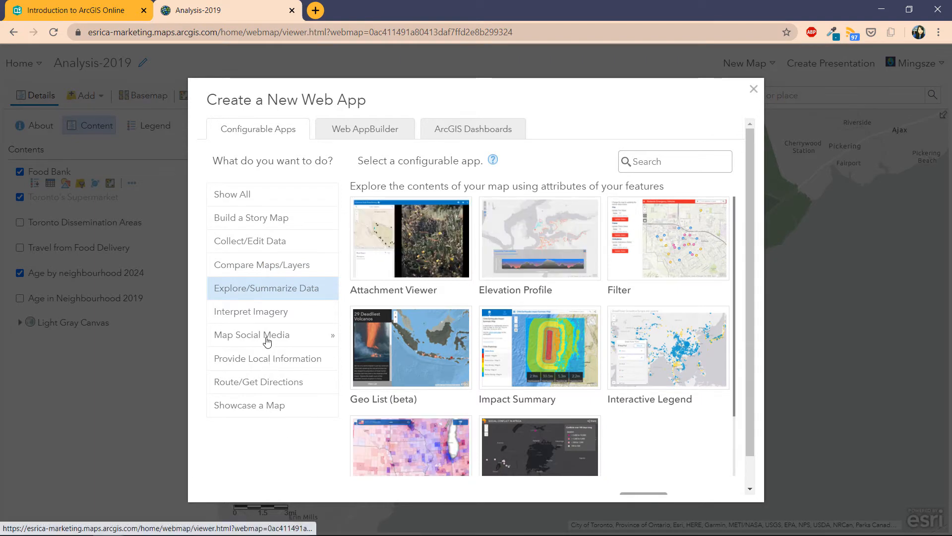
{"action": "left_click", "coordinate": [278, 316]}
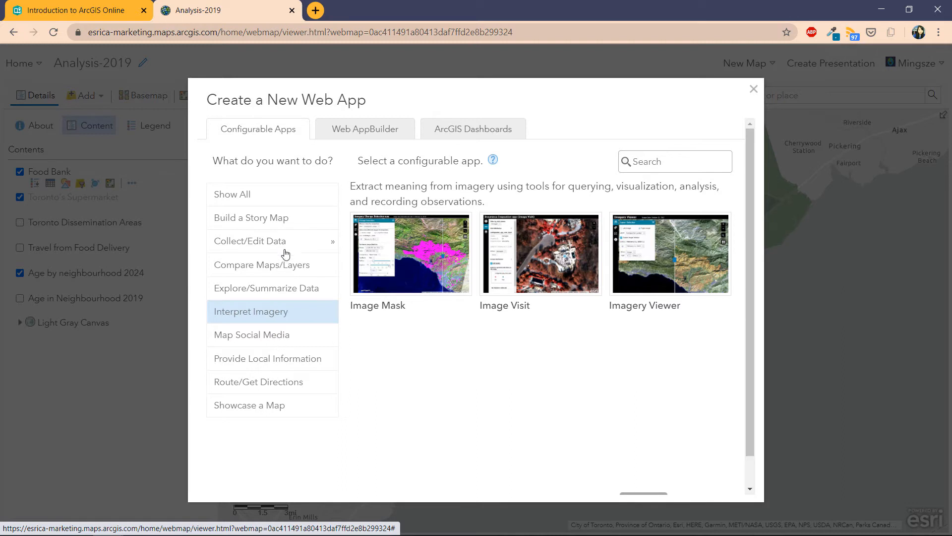
{"action": "left_click", "coordinate": [290, 271]}
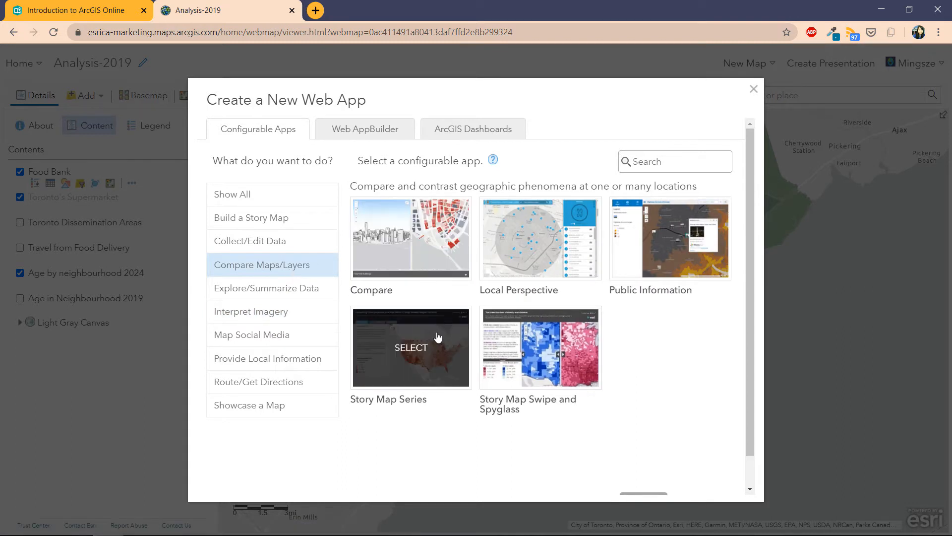
{"action": "left_click", "coordinate": [539, 373]}
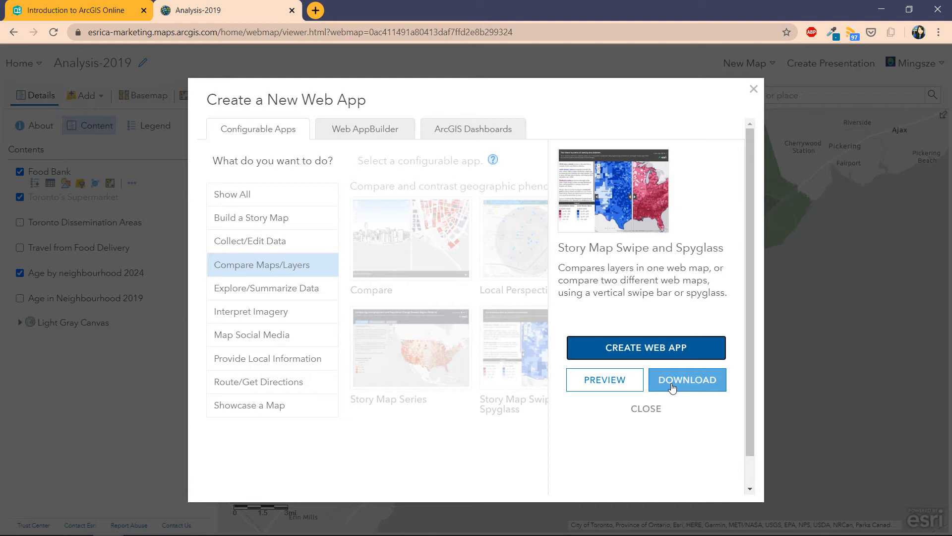
{"action": "left_click", "coordinate": [662, 347]}
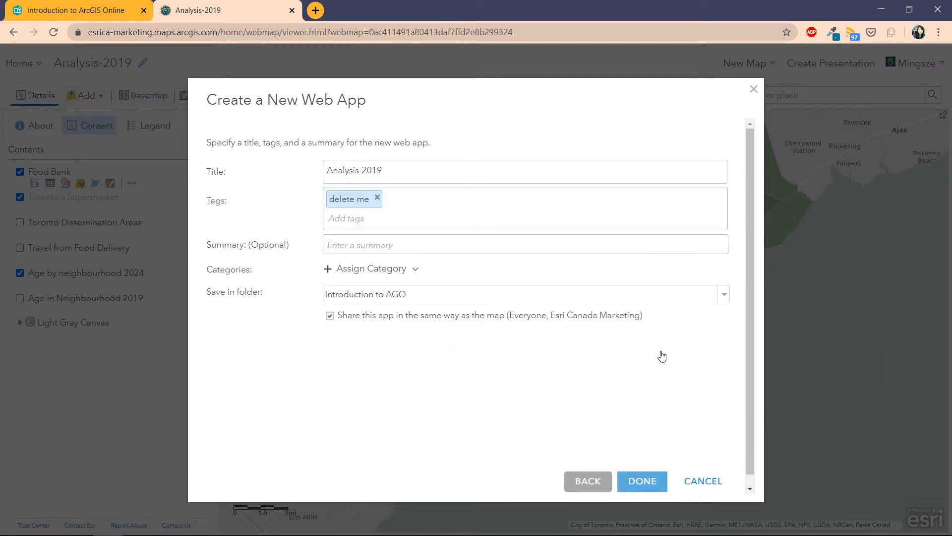
Step: Retitle the app 'Comparing between 2019 and 2024 senior needs'
{"action": "left_click", "coordinate": [432, 181]}
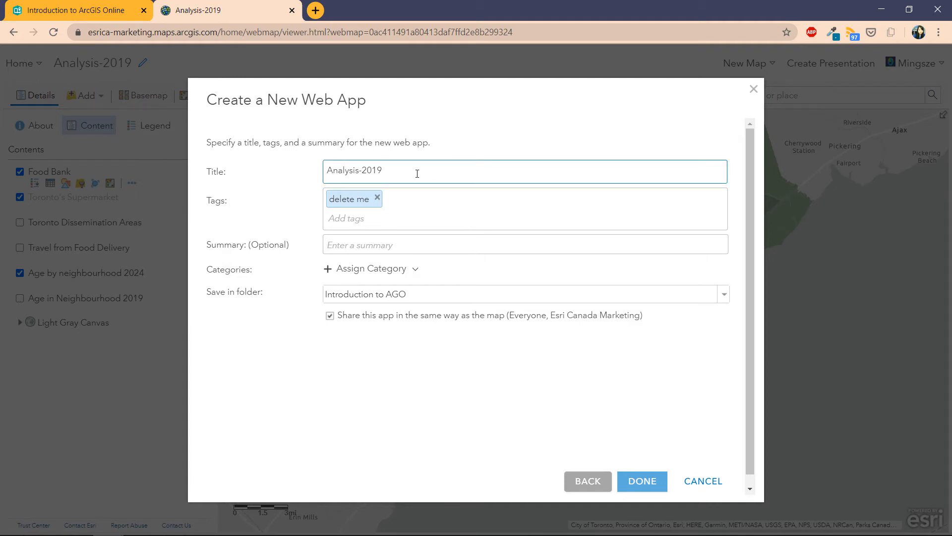
{"action": "left_click_drag", "start_coordinate": [417, 173], "coordinate": [276, 170]}
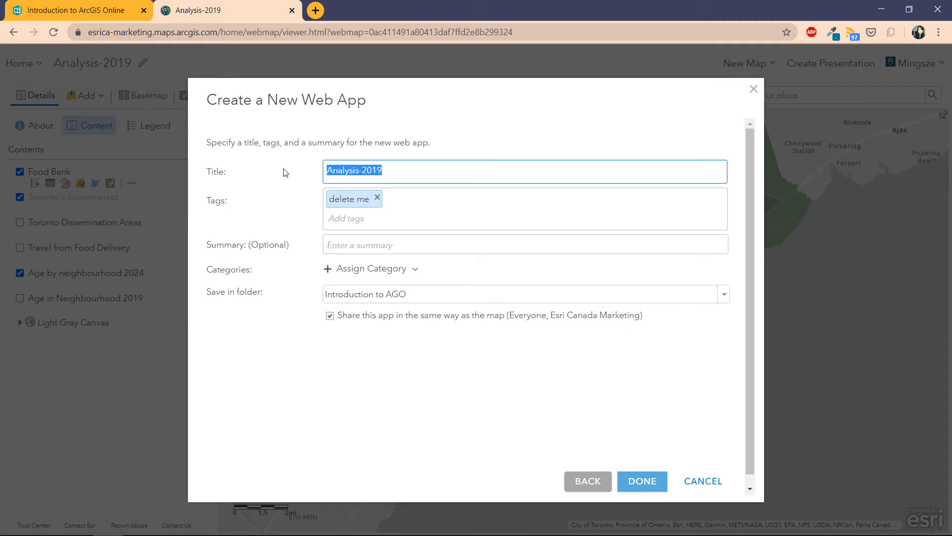
{"action": "type", "text": "Co"}
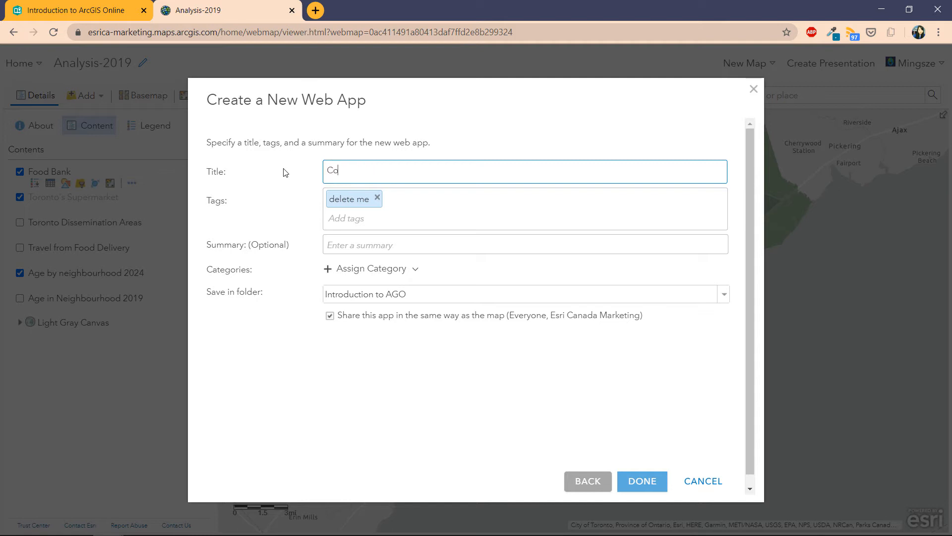
{"action": "type", "text": "mparing between 202"}
{"action": "key", "text": "BackSpace"}
{"action": "key", "text": "BackSpace"}
{"action": "key", "text": "BackSpace"}
{"action": "type", "text": "2019"}
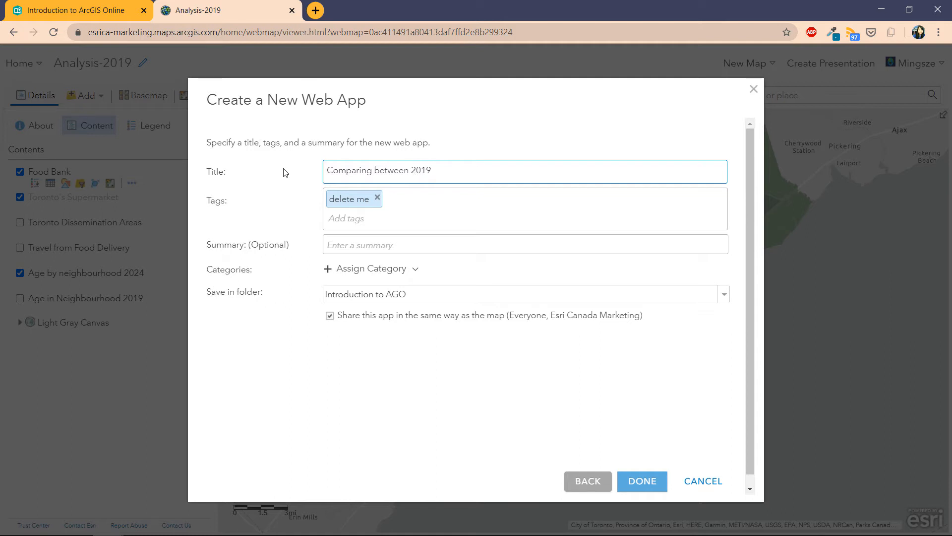
{"action": "type", "text": " and 2024 senior needs"}
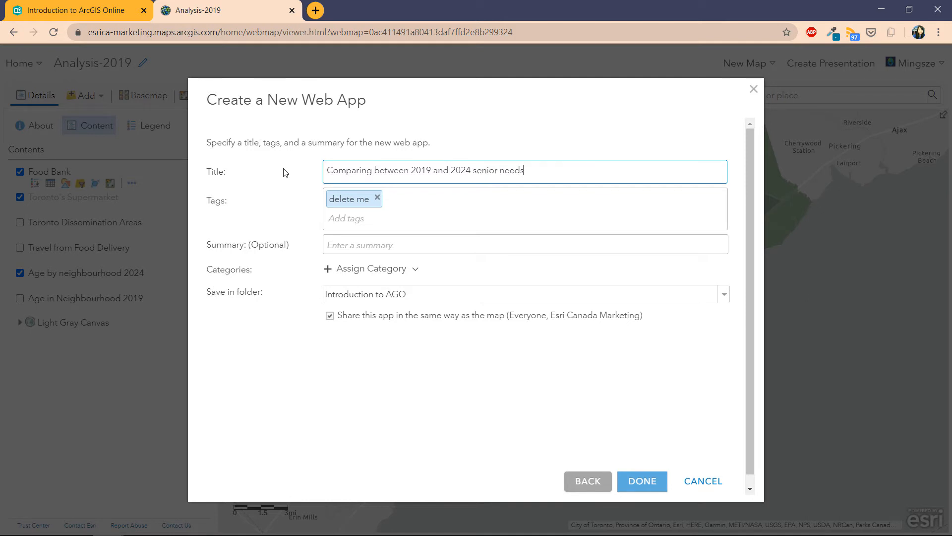
Step: Replace 'delete me' with tags seniors, demographic, 2019, 2024, covid19, foodbanks, toronto, canada, ontario
{"action": "left_click", "coordinate": [378, 197]}
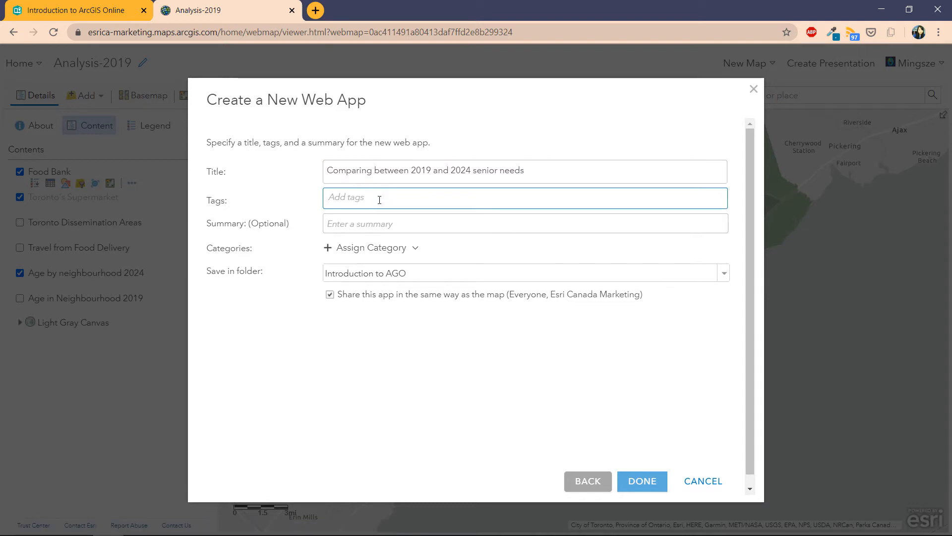
{"action": "type", "text": "s"}
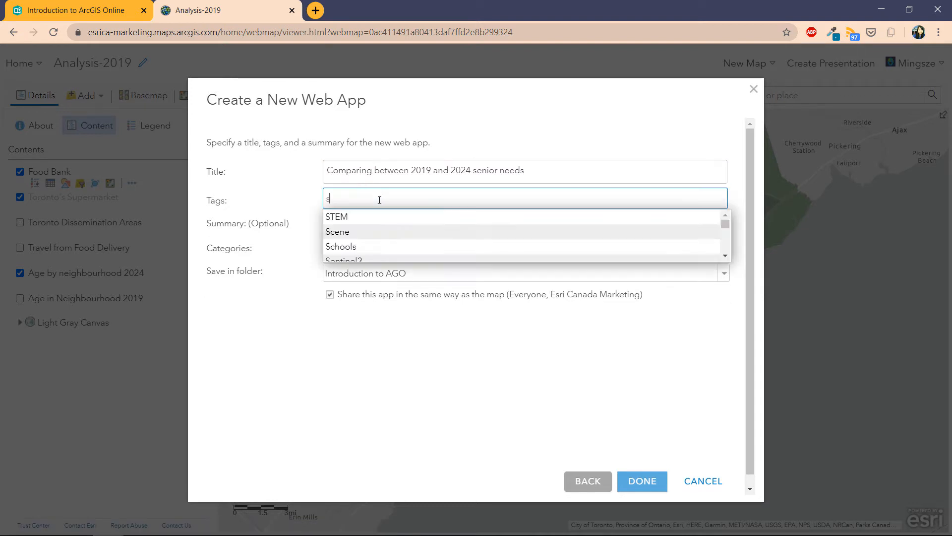
{"action": "type", "text": "eniors"}
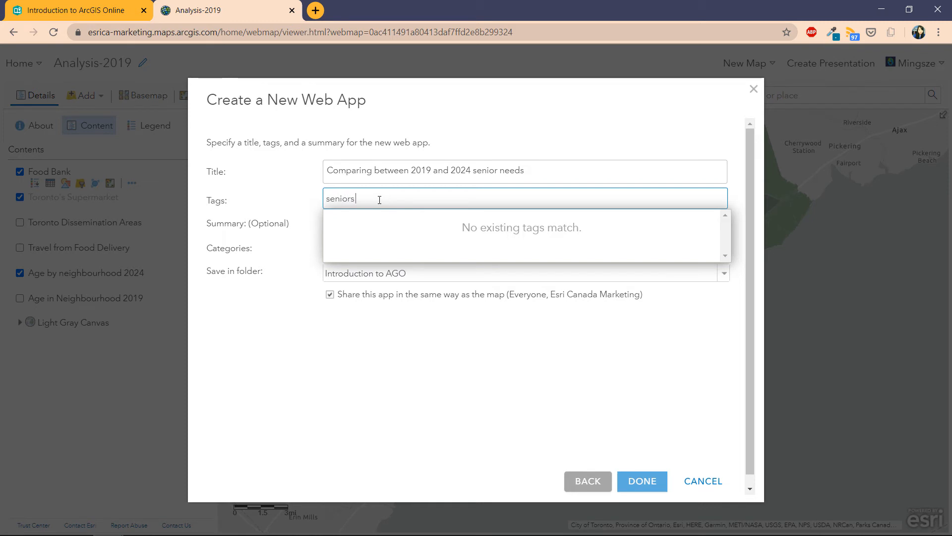
{"action": "key", "text": "Return"}
{"action": "type", "text": "demog"}
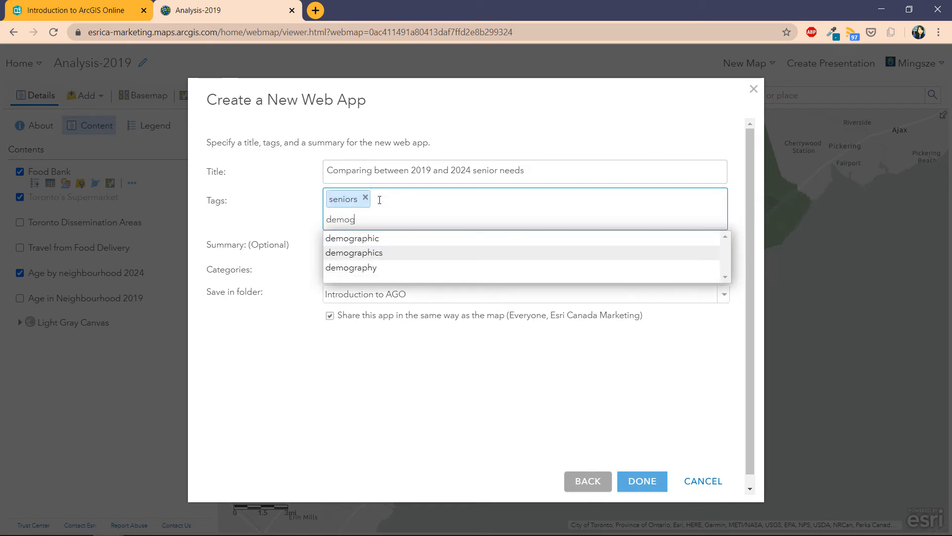
{"action": "type", "text": "raphic"}
{"action": "key", "text": "Return"}
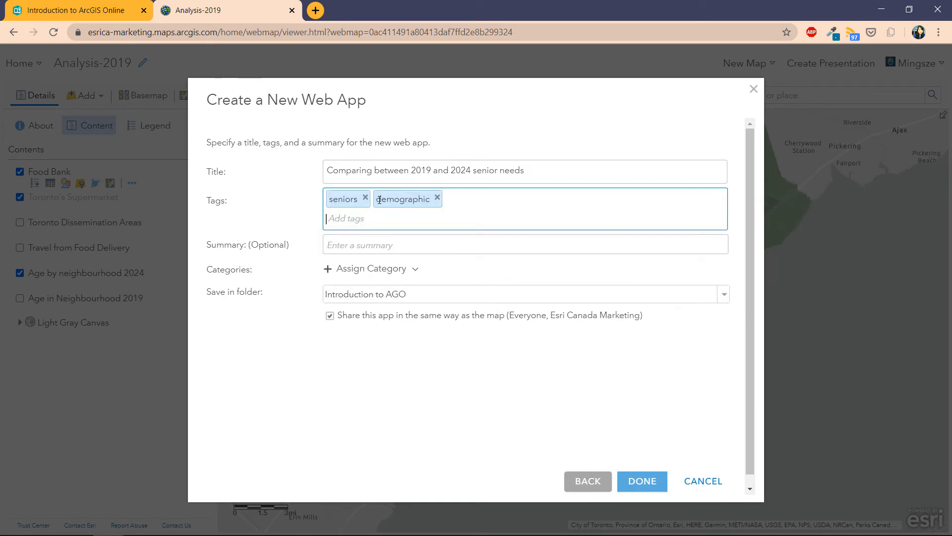
{"action": "type", "text": "2019"}
{"action": "key", "text": "Return"}
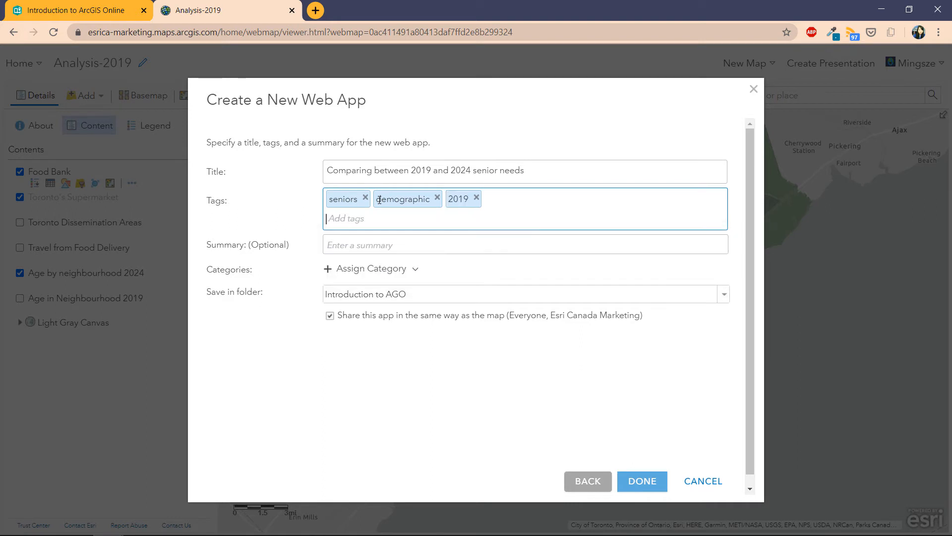
{"action": "type", "text": "2024"}
{"action": "key", "text": "Return"}
{"action": "type", "text": "covid"}
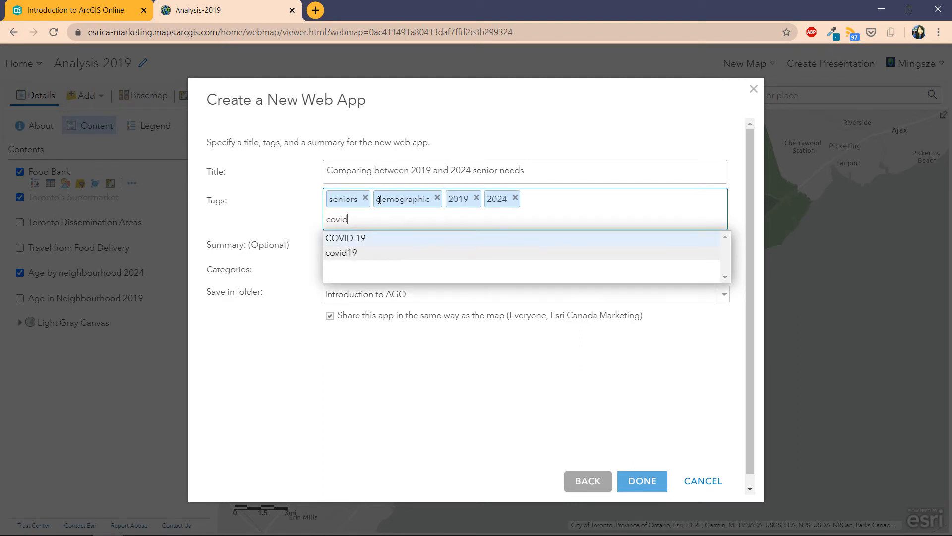
{"action": "type", "text": "19"}
{"action": "key", "text": "Return"}
{"action": "type", "text": "good"}
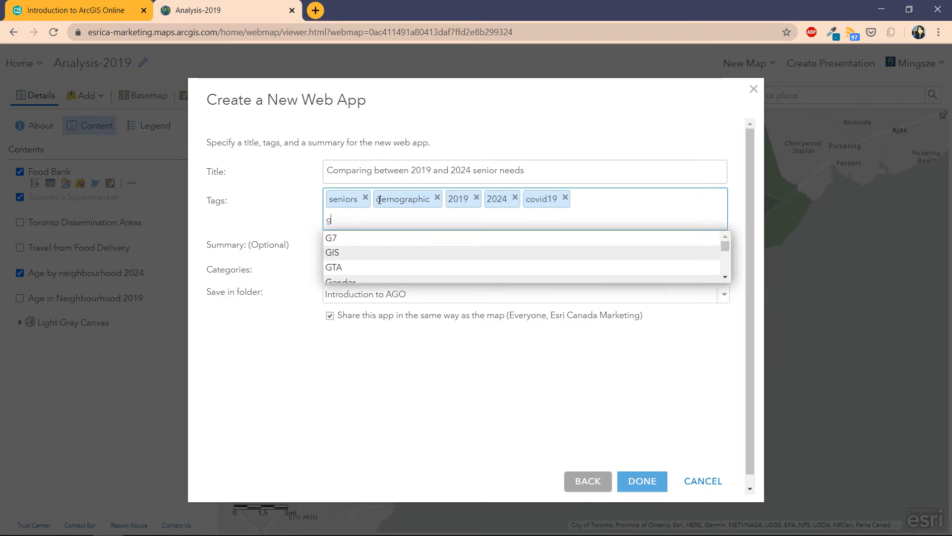
{"action": "key", "text": "BackSpace"}
{"action": "key", "text": "BackSpace"}
{"action": "key", "text": "BackSpace"}
{"action": "key", "text": "BackSpace"}
{"action": "type", "text": "foodbanks"}
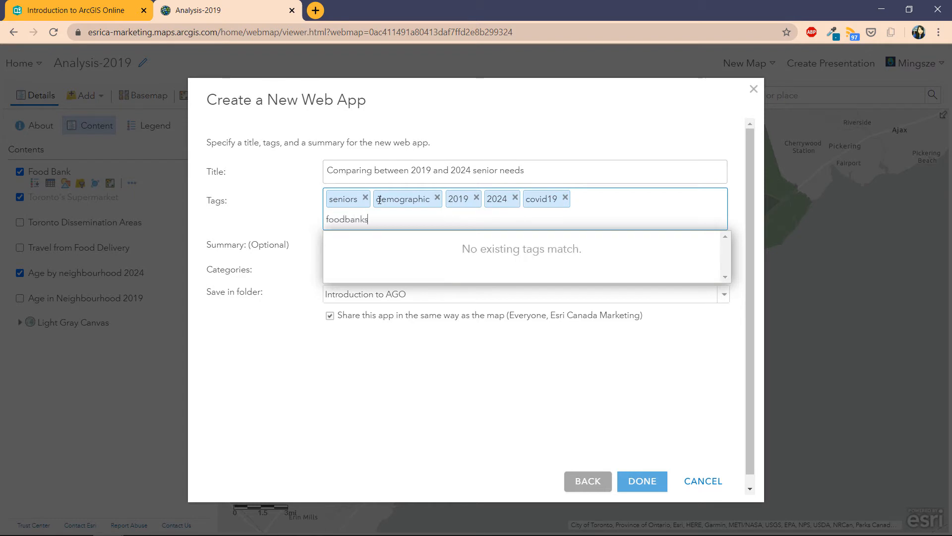
{"action": "key", "text": "Return"}
{"action": "type", "text": "toronto"}
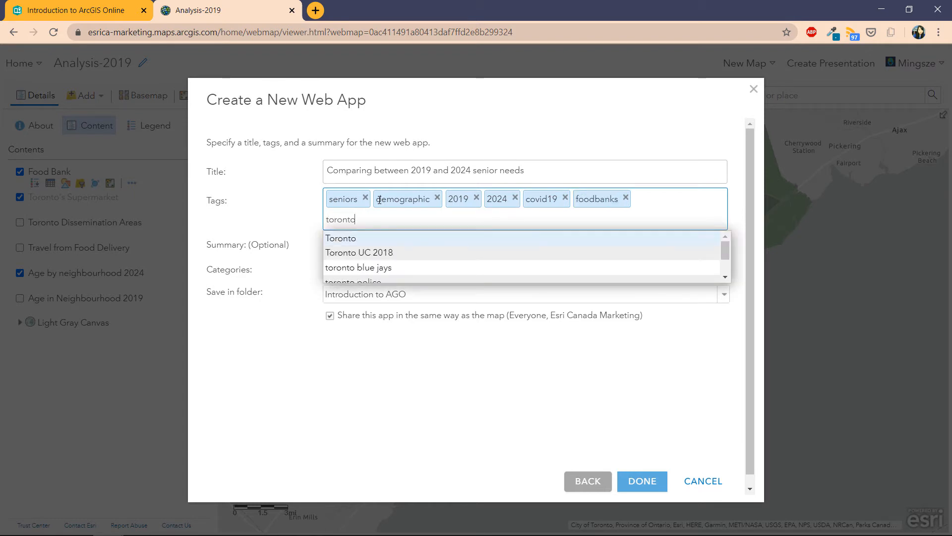
{"action": "key", "text": "Return"}
{"action": "type", "text": "canada"}
{"action": "type", "text": "ontario"}
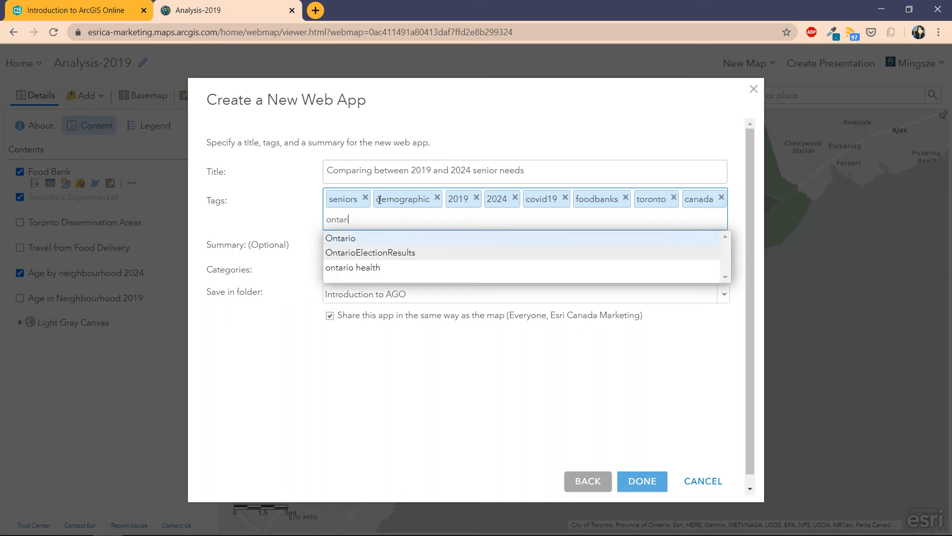
{"action": "key", "text": "Return"}
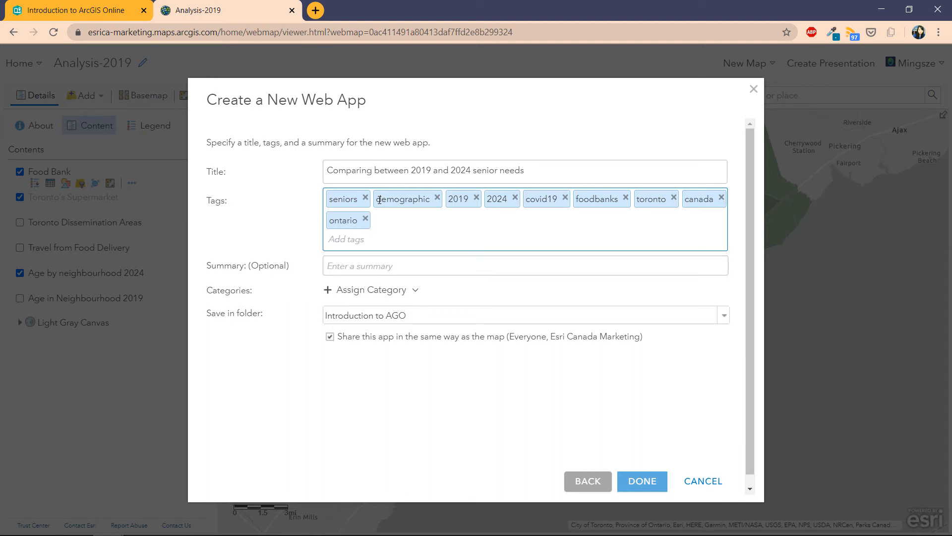
{"action": "left_click", "coordinate": [361, 266]}
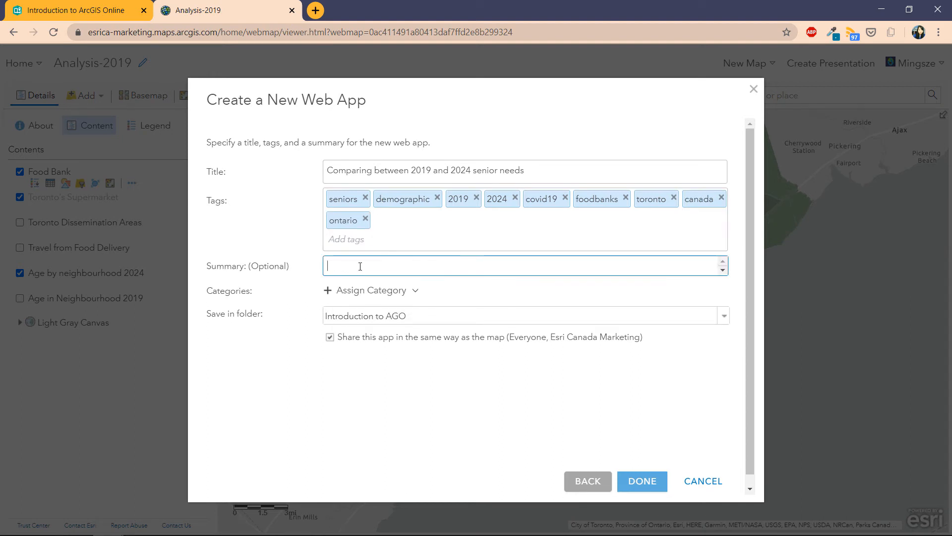
Step: Add summary 'This application compares the senior needs between 2019 and 2024', save to Introduction to AGO, and create
{"action": "type", "text": "This applic"}
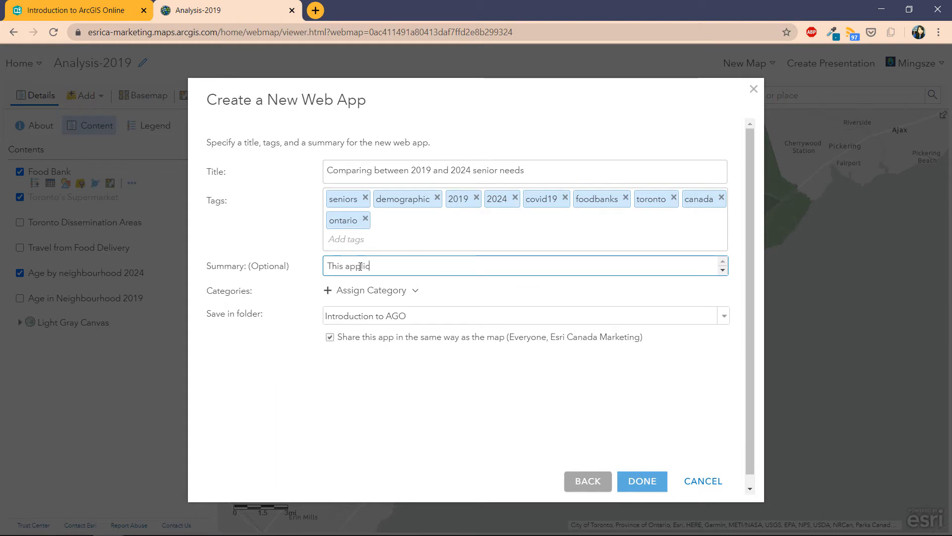
{"action": "type", "text": "ation compares the senior needs between "}
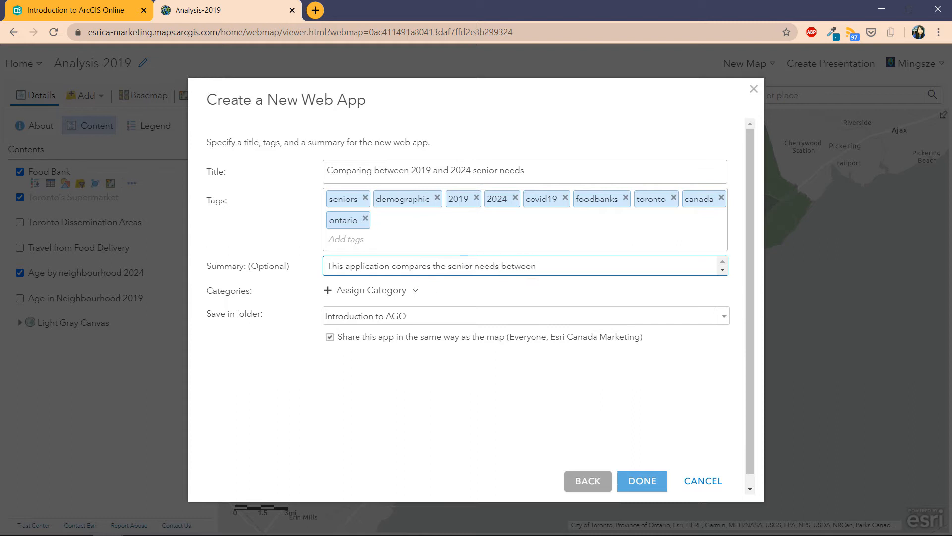
{"action": "type", "text": "2019 and 2024"}
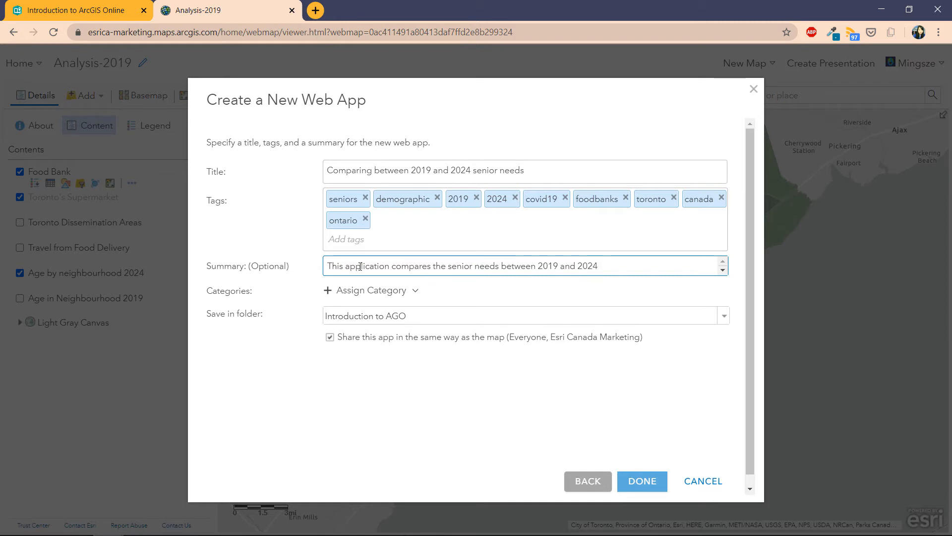
{"action": "left_click", "coordinate": [372, 319]}
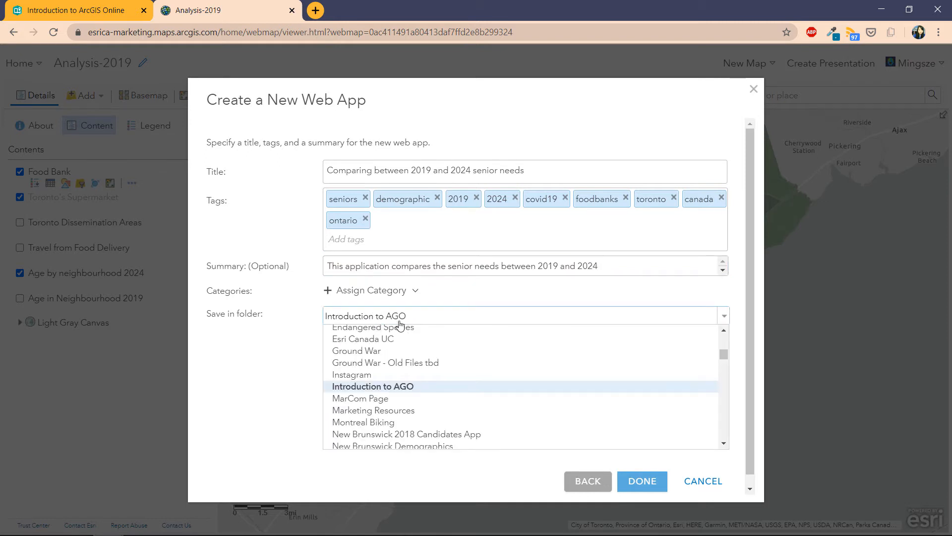
{"action": "scroll", "coordinate": [400, 367], "scroll_direction": "up", "scroll_amount": 5}
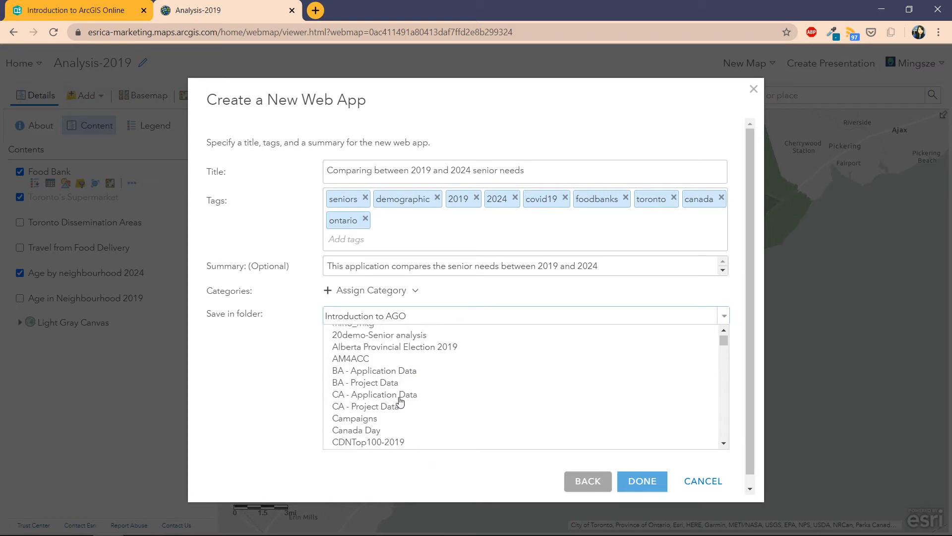
{"action": "scroll", "coordinate": [401, 400], "scroll_direction": "down", "scroll_amount": 10}
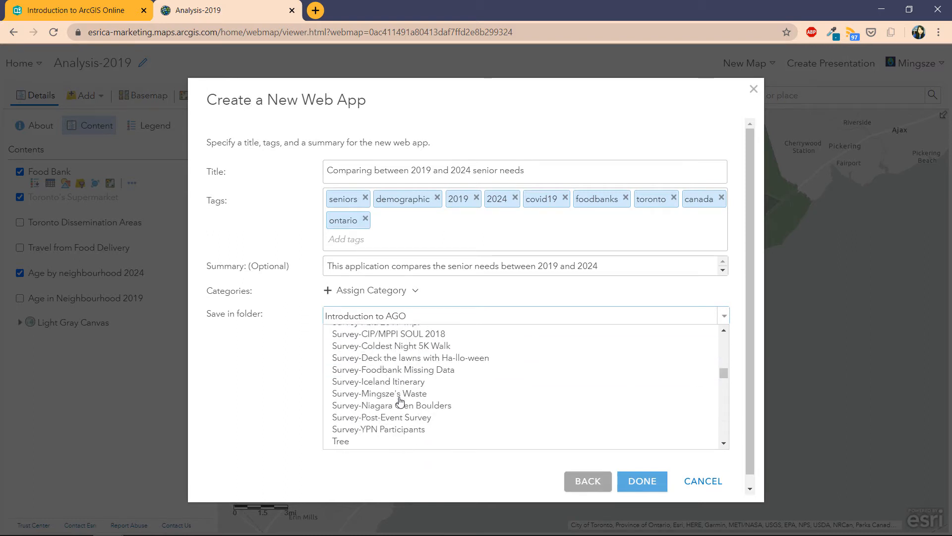
{"action": "scroll", "coordinate": [401, 400], "scroll_direction": "up", "scroll_amount": 8}
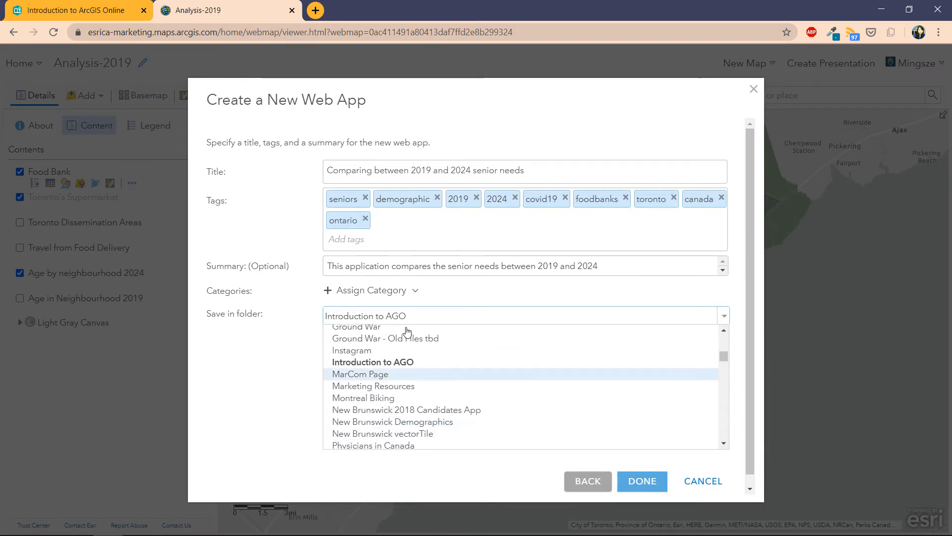
{"action": "left_click", "coordinate": [409, 322]}
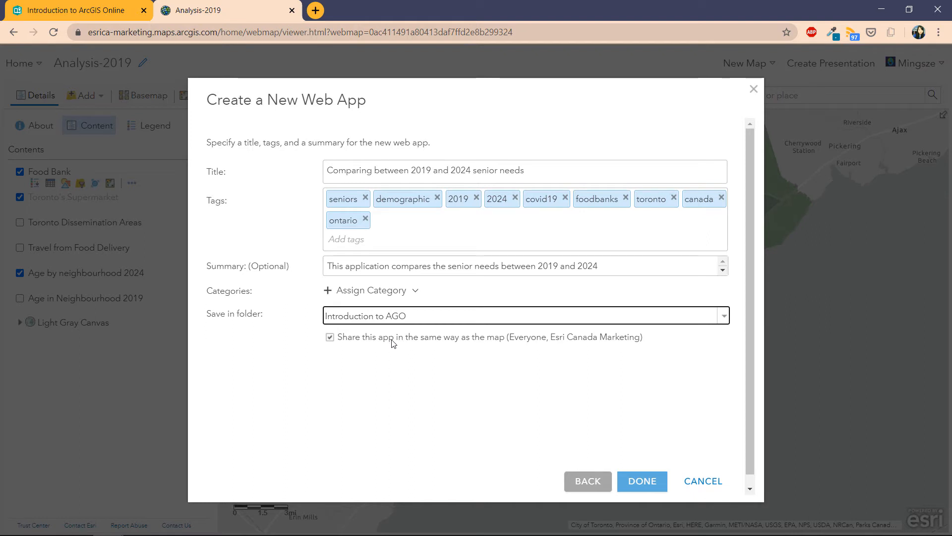
{"action": "left_click", "coordinate": [406, 340]}
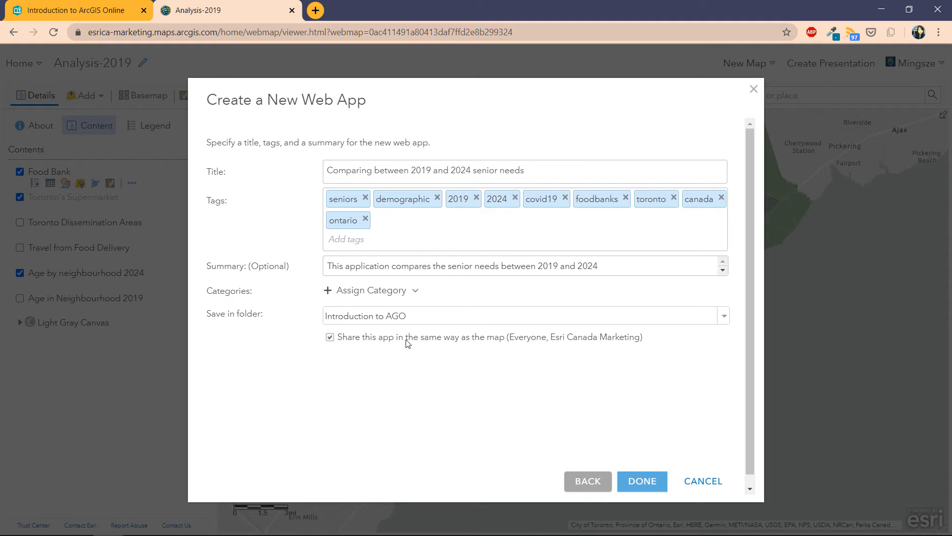
{"action": "left_click", "coordinate": [636, 484]}
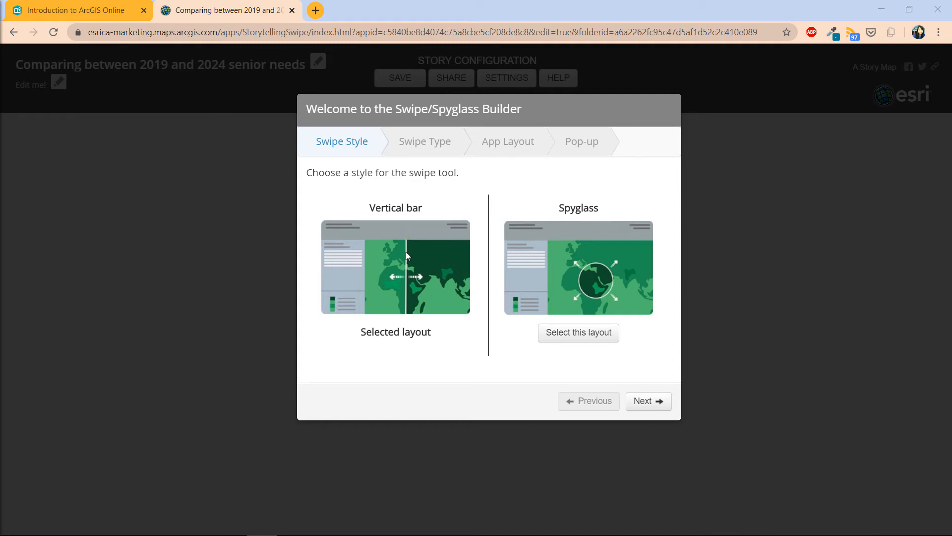
Step: Keep the Vertical bar style and make Age in Neighbourhood 2019 the swiped layer
{"action": "left_click", "coordinate": [643, 402]}
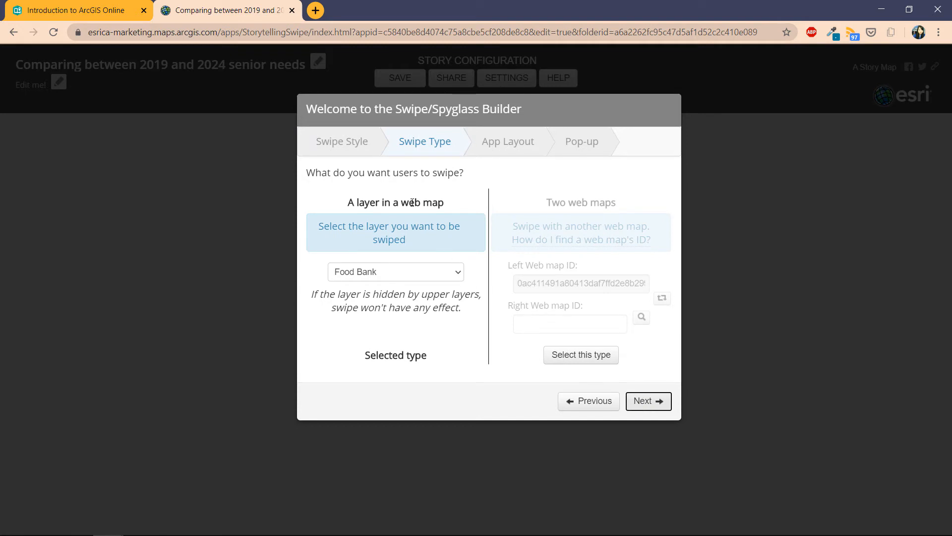
{"action": "left_click", "coordinate": [417, 278]}
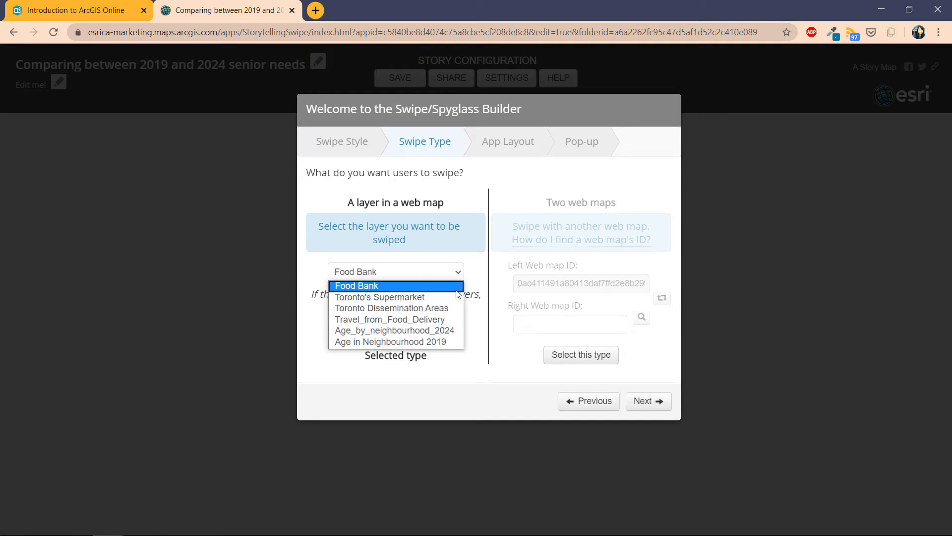
{"action": "left_click", "coordinate": [571, 241]}
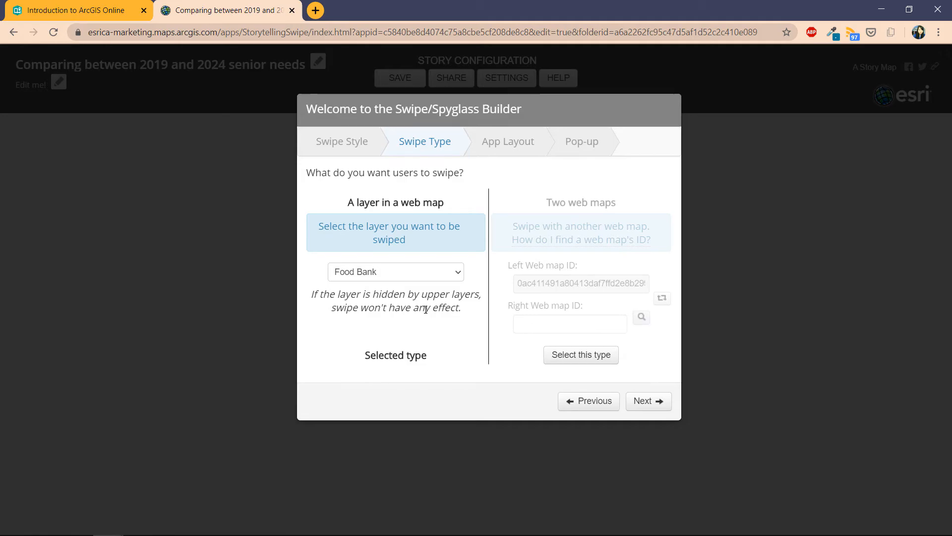
{"action": "left_click", "coordinate": [444, 302]}
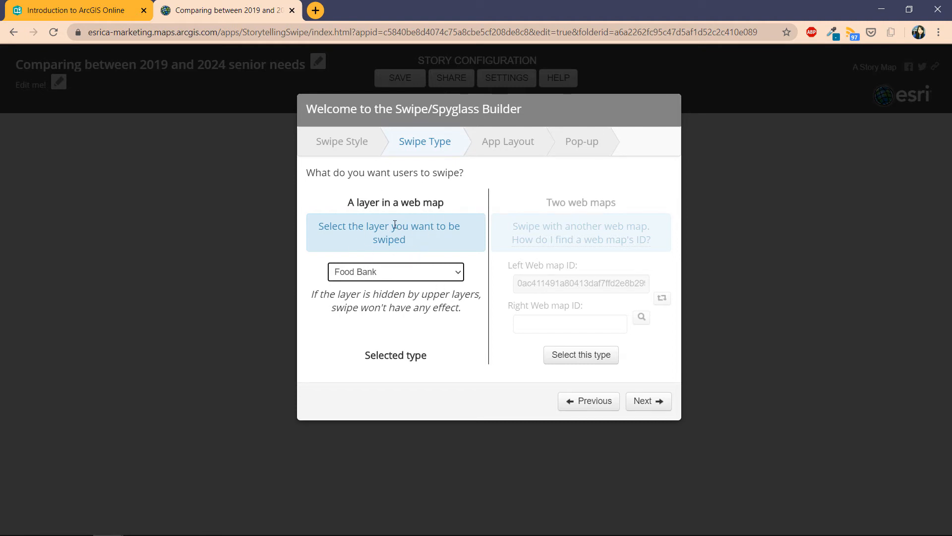
{"action": "left_click", "coordinate": [437, 272]}
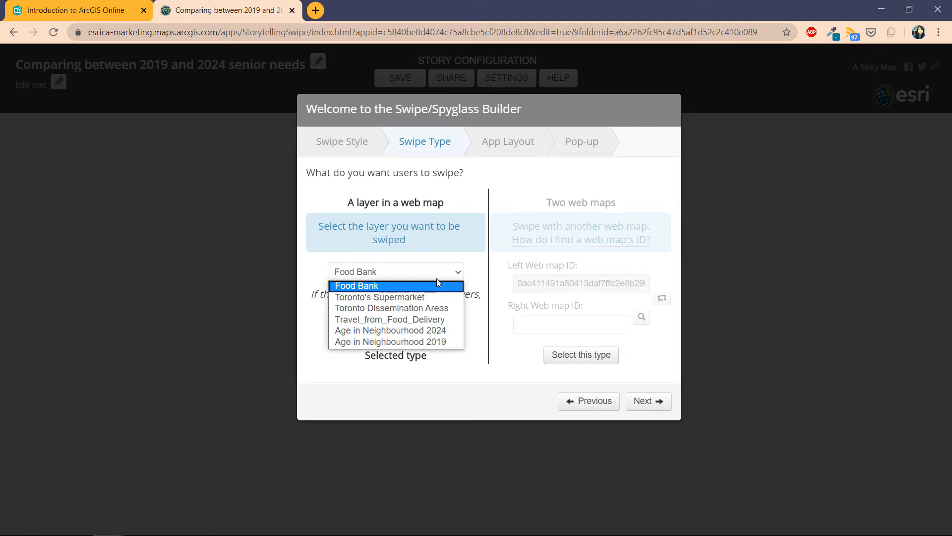
{"action": "left_click", "coordinate": [432, 340]}
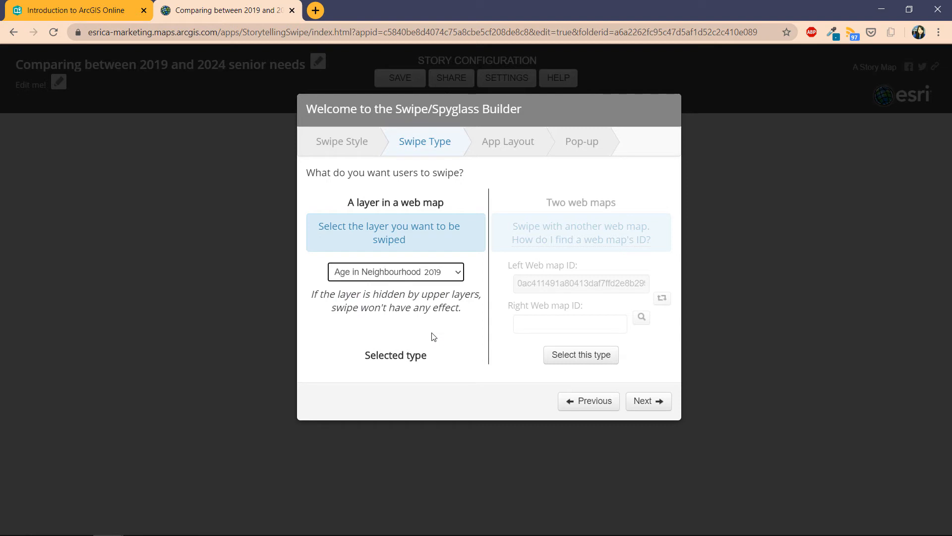
{"action": "left_click", "coordinate": [643, 401]}
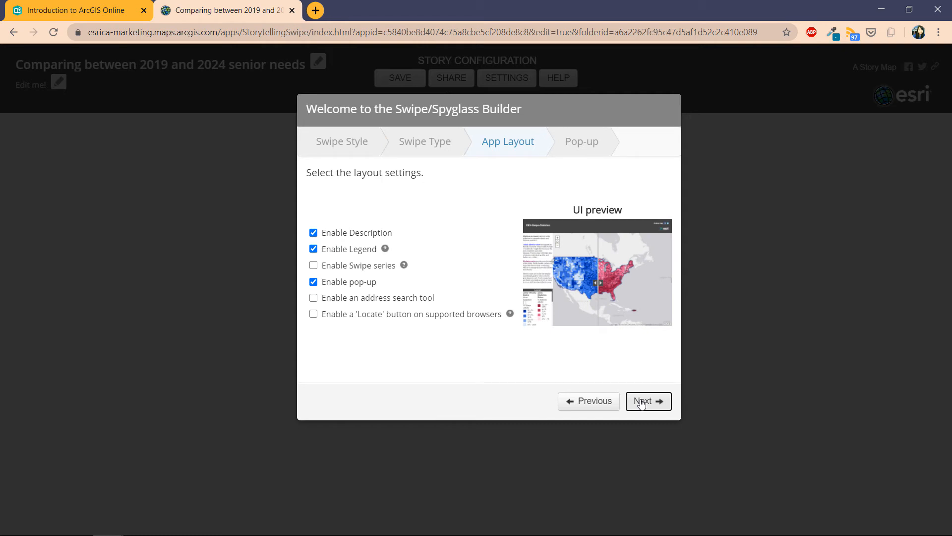
Step: Accept the default layout and pop-up header settings and open the finished swipe app
{"action": "left_click", "coordinate": [332, 237]}
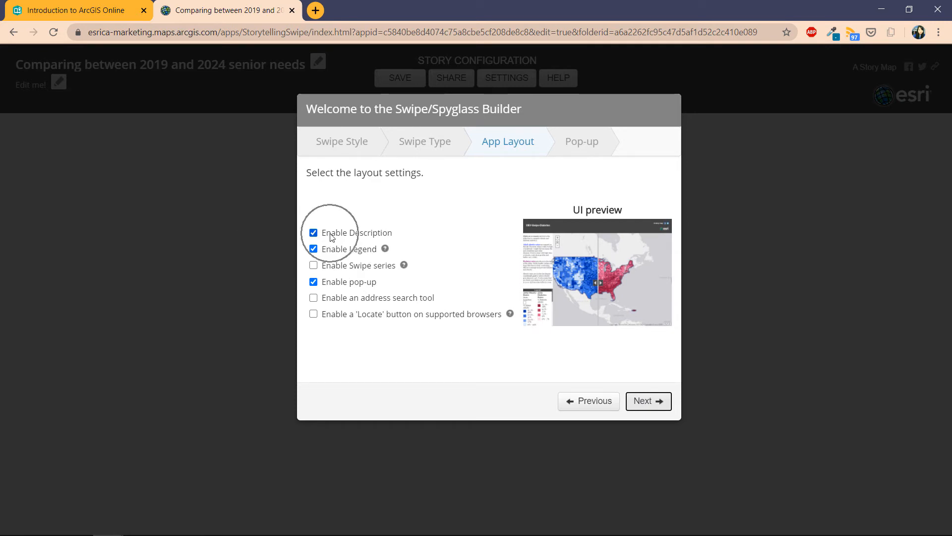
{"action": "key", "text": "ctrl"}
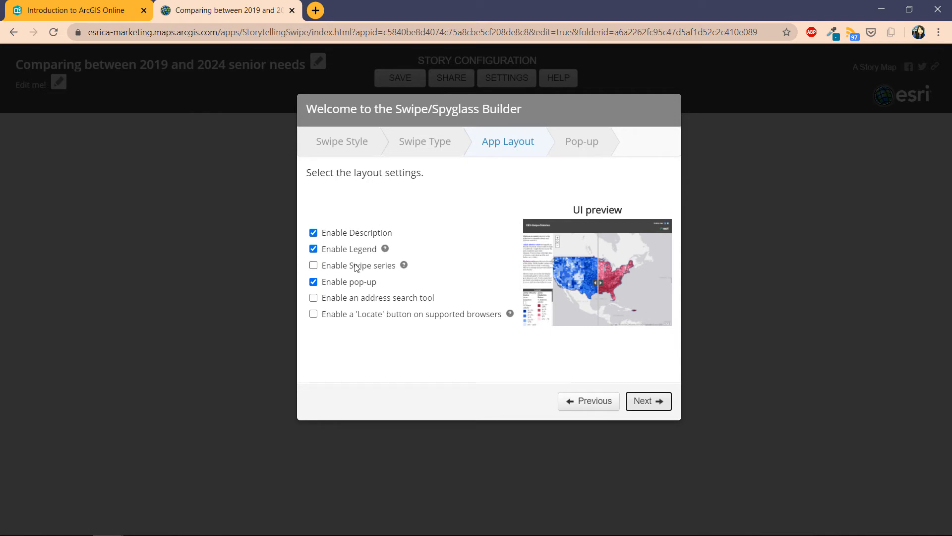
{"action": "left_click", "coordinate": [643, 408]}
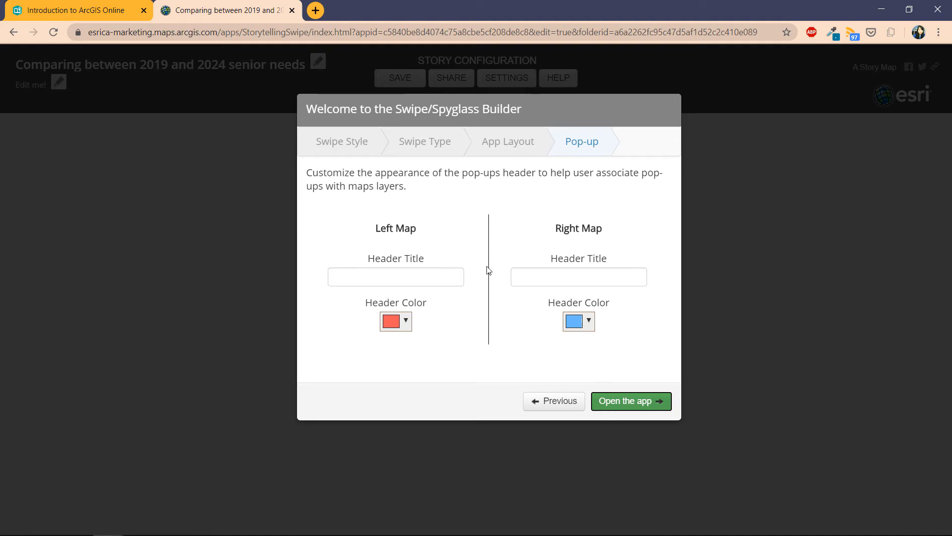
{"action": "left_click", "coordinate": [614, 405]}
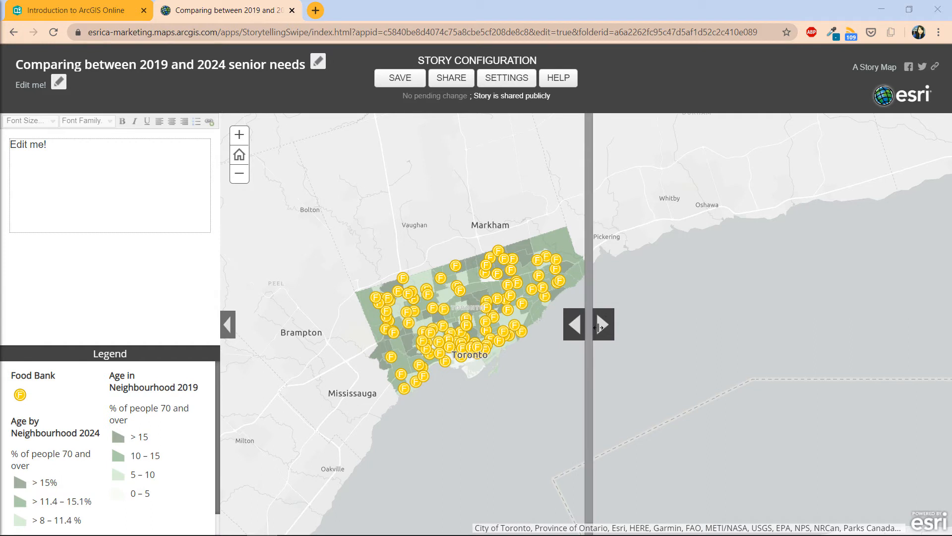
Step: Swipe between the 2019 and 2024 age layers over Toronto, leaving the divider mid-map
{"action": "left_click_drag", "start_coordinate": [598, 327], "coordinate": [315, 325]}
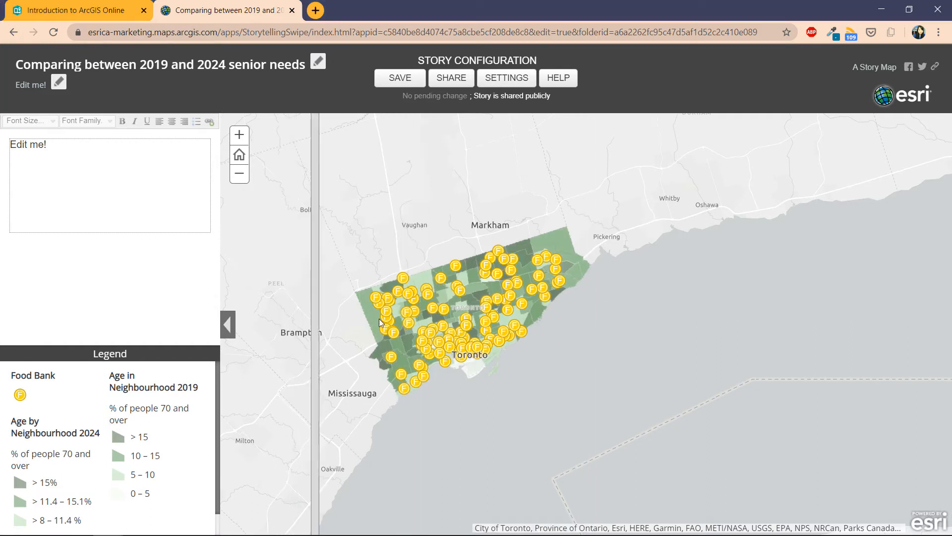
{"action": "left_click_drag", "start_coordinate": [379, 321], "coordinate": [408, 268]}
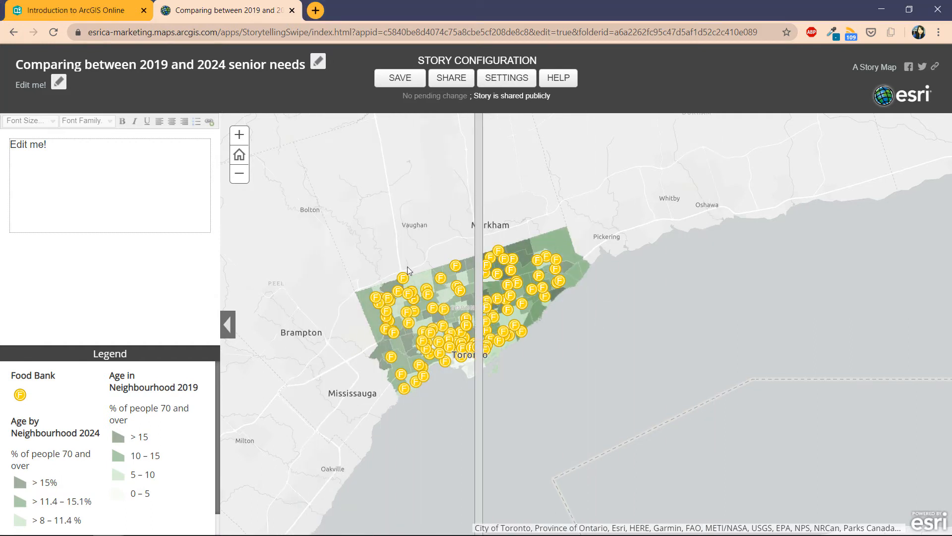
{"action": "left_click", "coordinate": [239, 155]}
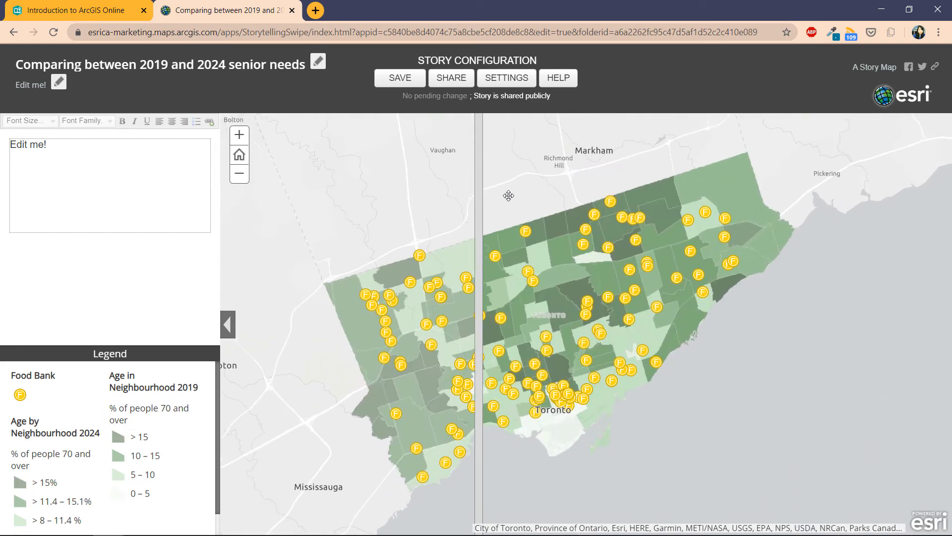
{"action": "left_click_drag", "start_coordinate": [481, 257], "coordinate": [336, 383]}
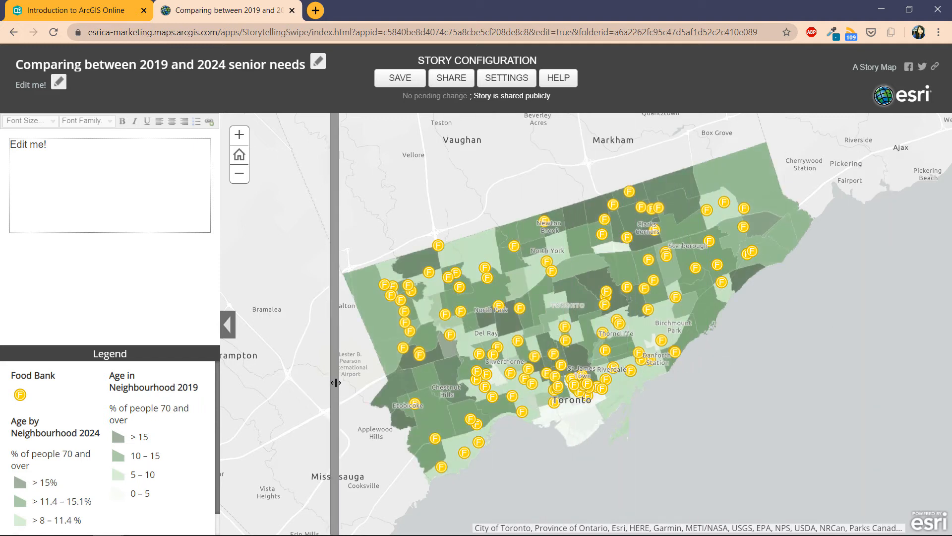
{"action": "left_click_drag", "start_coordinate": [336, 382], "coordinate": [311, 391]}
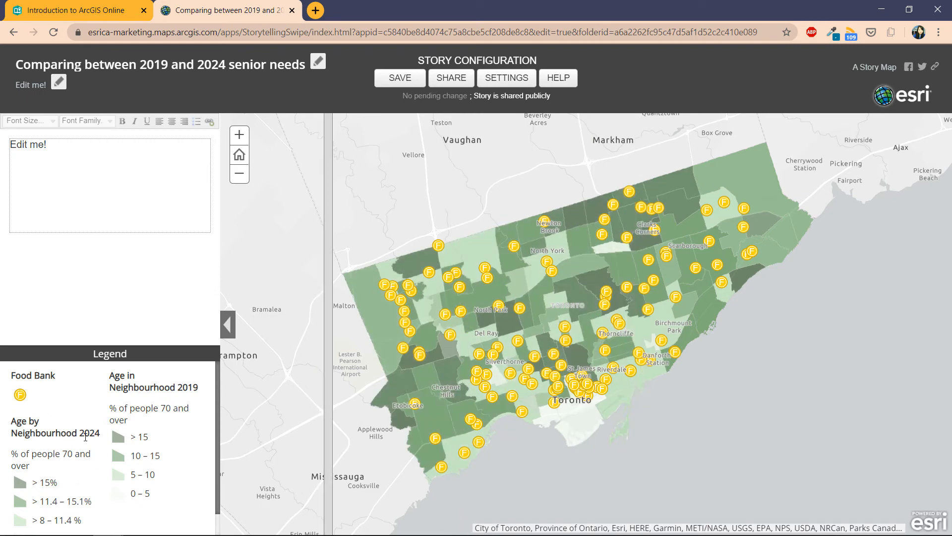
{"action": "left_click_drag", "start_coordinate": [328, 390], "coordinate": [253, 408]}
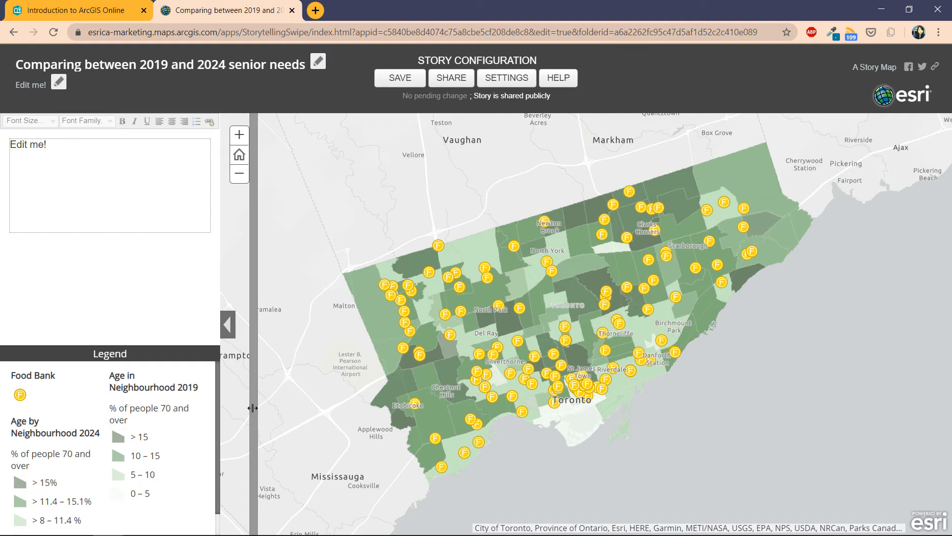
{"action": "left_click_drag", "start_coordinate": [252, 408], "coordinate": [584, 427]}
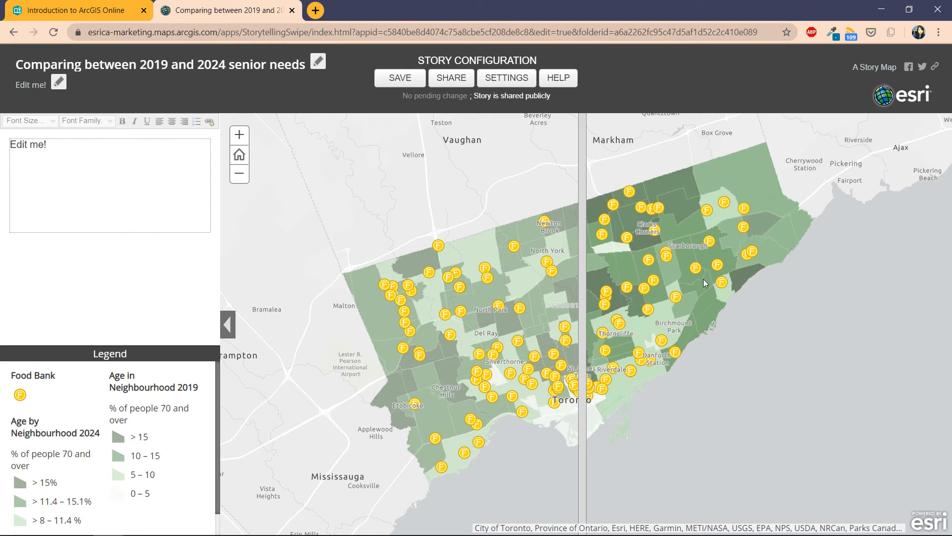
Step: Show Willowdale East's pop-up and swipe to compare its 70+ share: 9.81% versus 7.86%
{"action": "left_click", "coordinate": [76, 444]}
{"action": "key", "text": "ctrl"}
{"action": "left_click", "coordinate": [561, 261]}
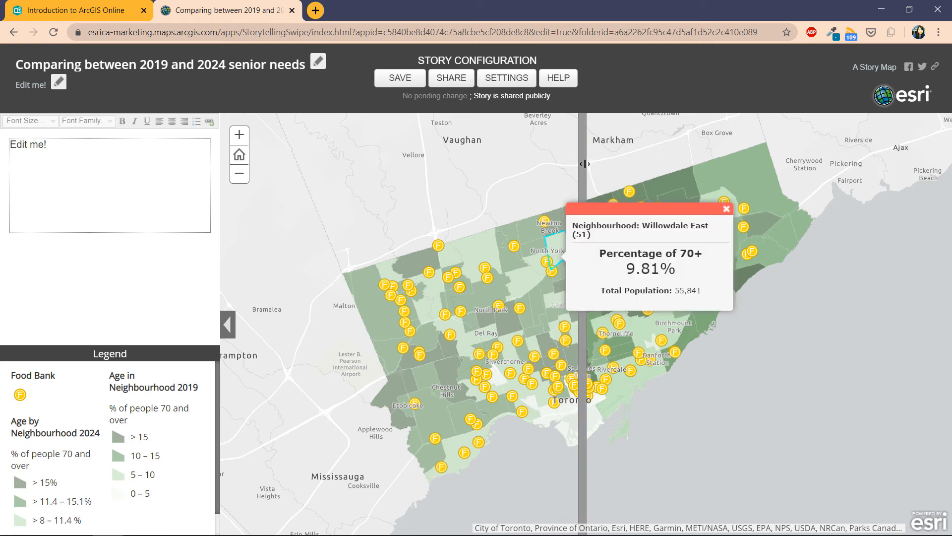
{"action": "left_click_drag", "start_coordinate": [585, 164], "coordinate": [448, 296]}
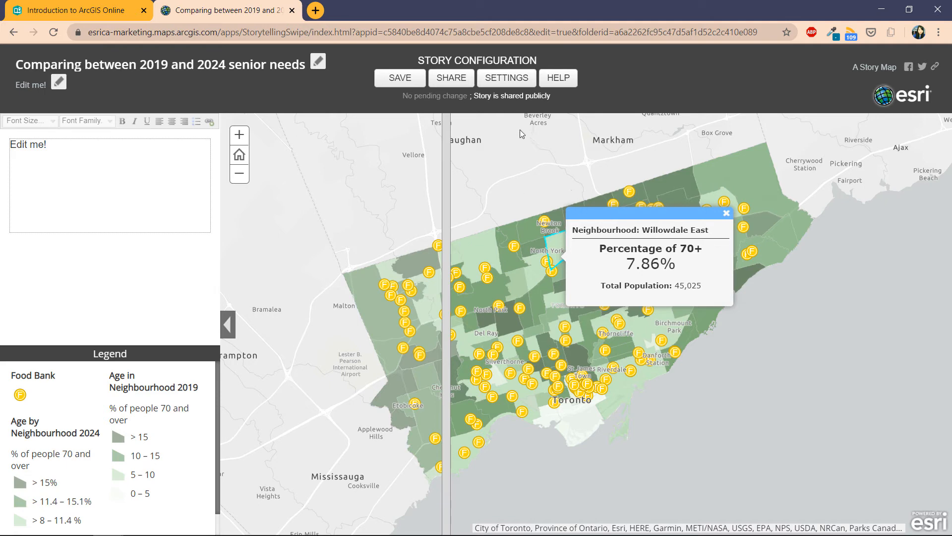
Step: Make Age by Neighbourhood 2024 the swiped layer in the story settings
{"action": "left_click", "coordinate": [506, 80]}
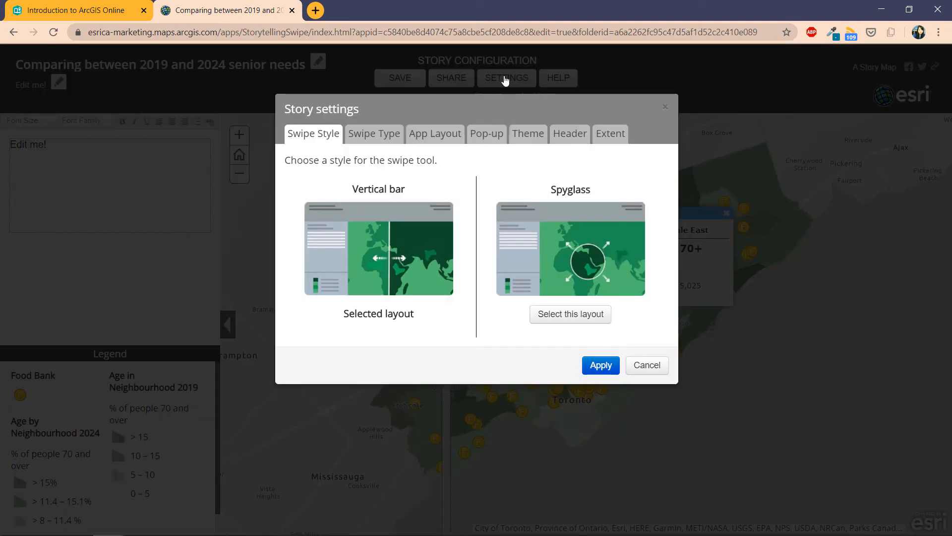
{"action": "left_click", "coordinate": [370, 140]}
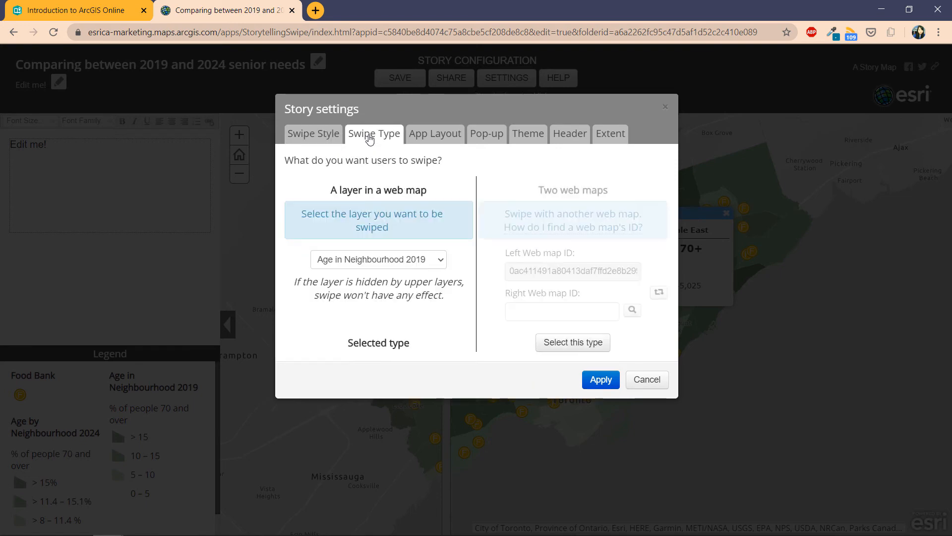
{"action": "left_click", "coordinate": [416, 260]}
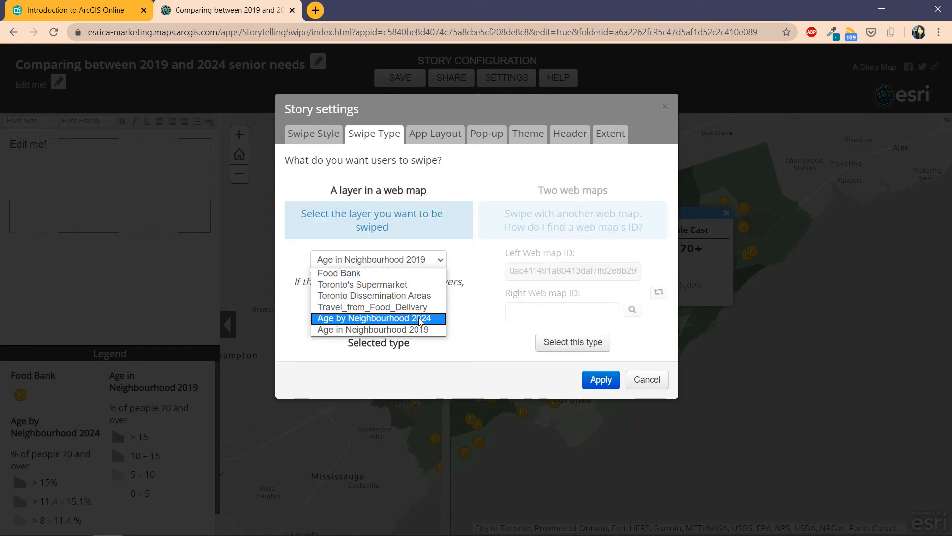
{"action": "left_click", "coordinate": [421, 319]}
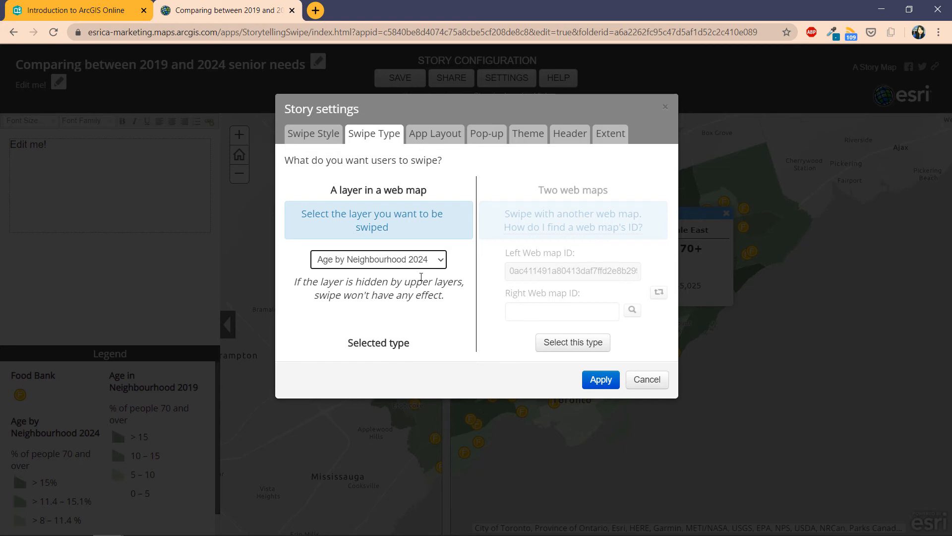
{"action": "left_click", "coordinate": [383, 141]}
{"action": "key", "text": "ctrl"}
Step: Title the left and right pop-up headers 2019 and 2024 and apply the settings
{"action": "left_click", "coordinate": [485, 141]}
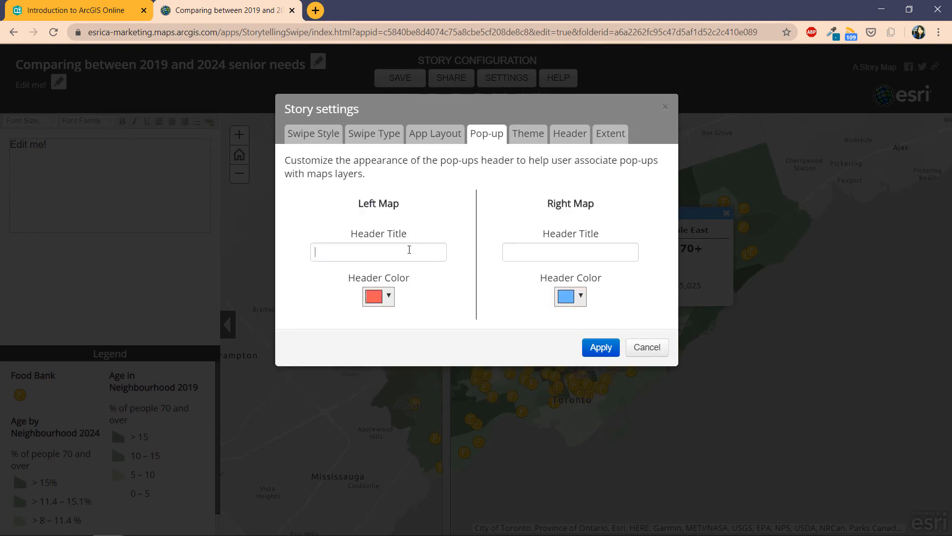
{"action": "left_click", "coordinate": [406, 244]}
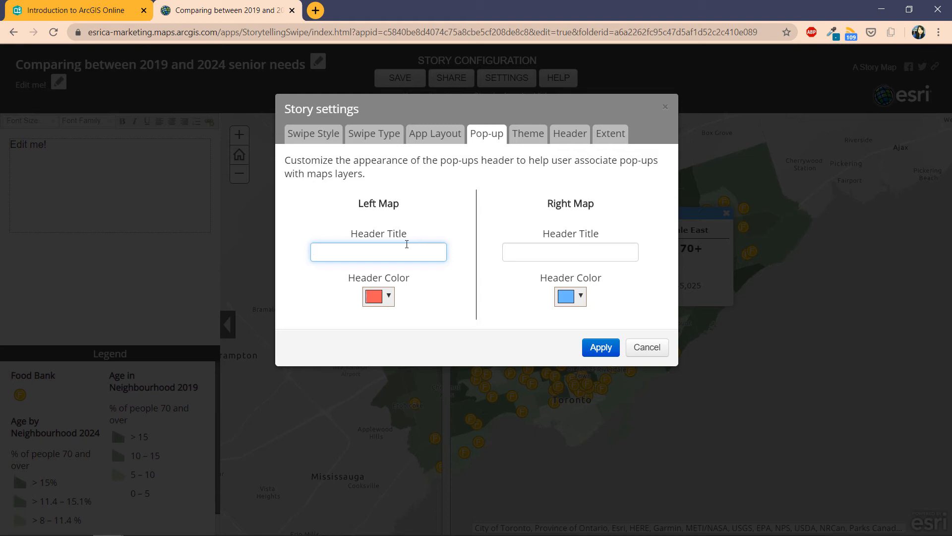
{"action": "type", "text": "2019"}
{"action": "key", "text": "Tab"}
{"action": "type", "text": "20"}
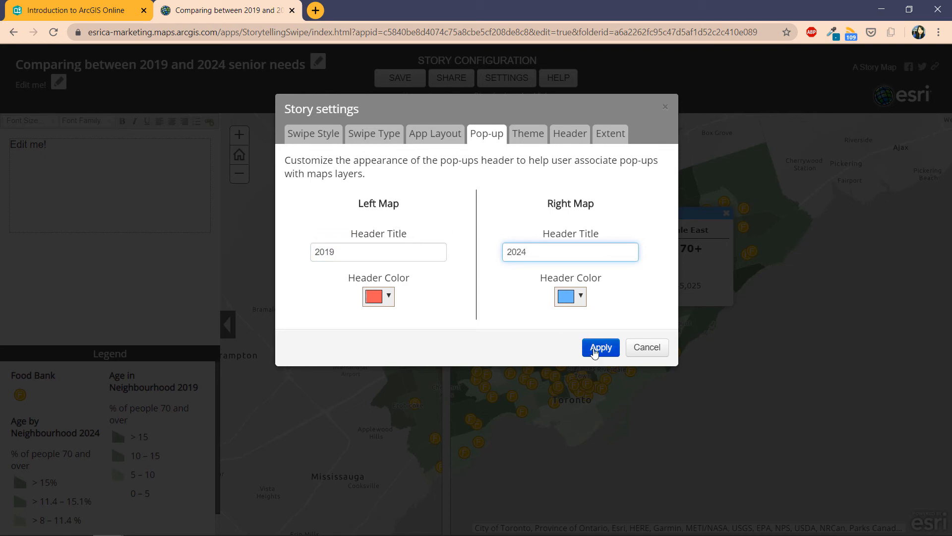
{"action": "left_click", "coordinate": [595, 351]}
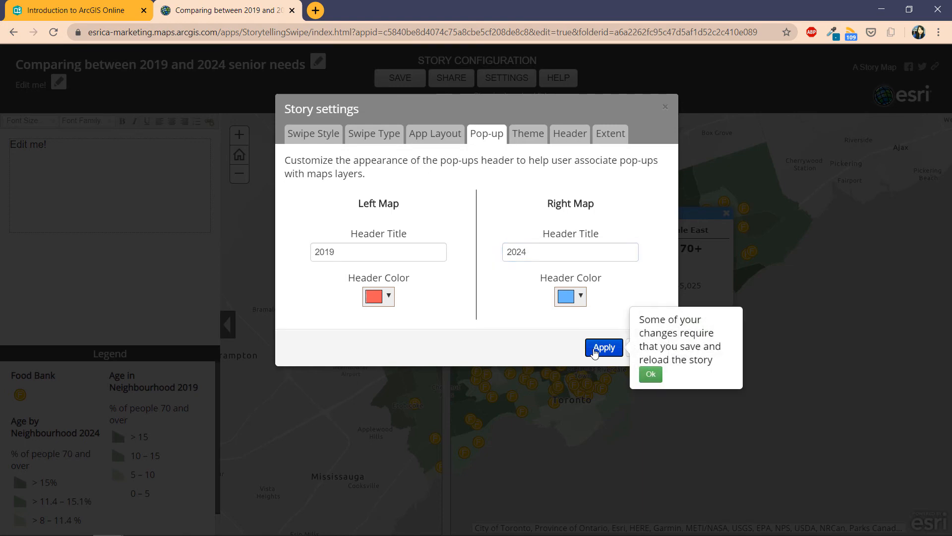
{"action": "left_click", "coordinate": [651, 374]}
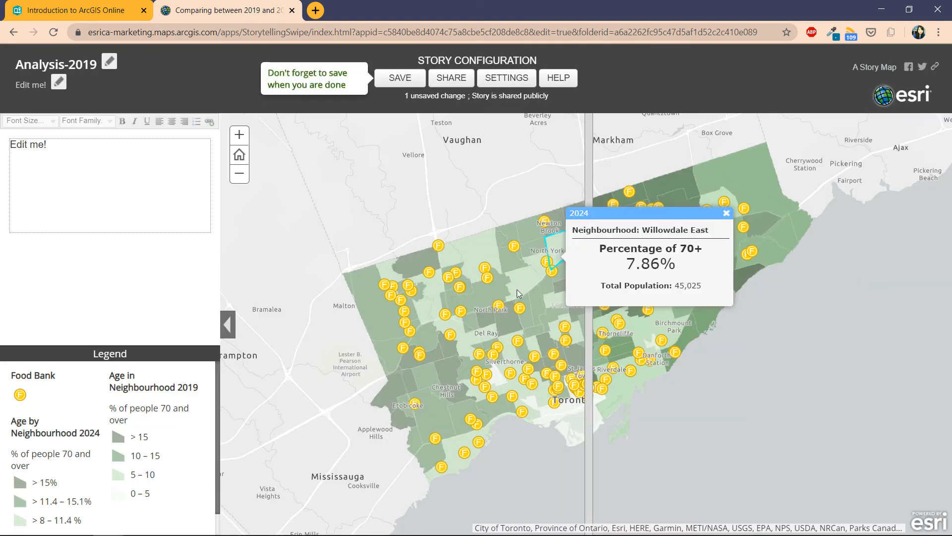
Step: Save the story changes and reload the swipe story page
{"action": "left_click", "coordinate": [393, 85]}
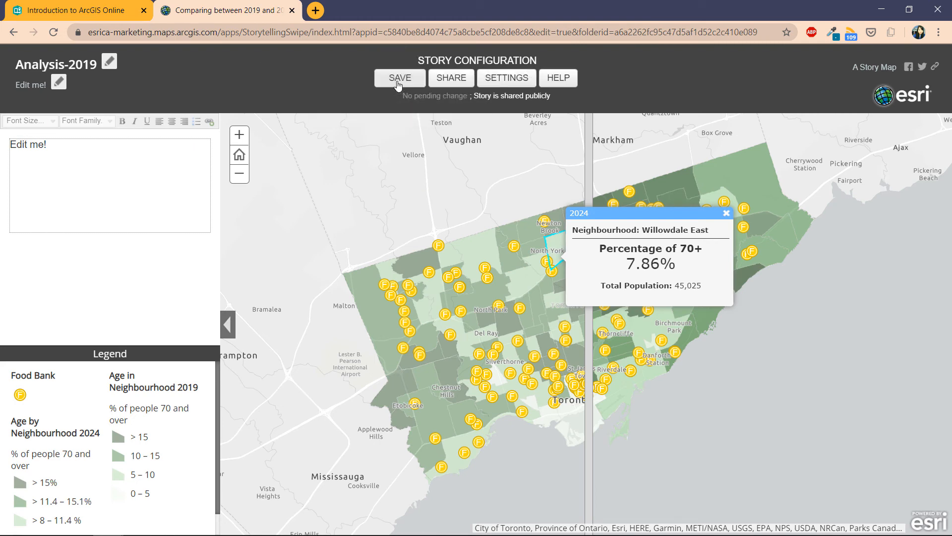
{"action": "left_click", "coordinate": [56, 32]}
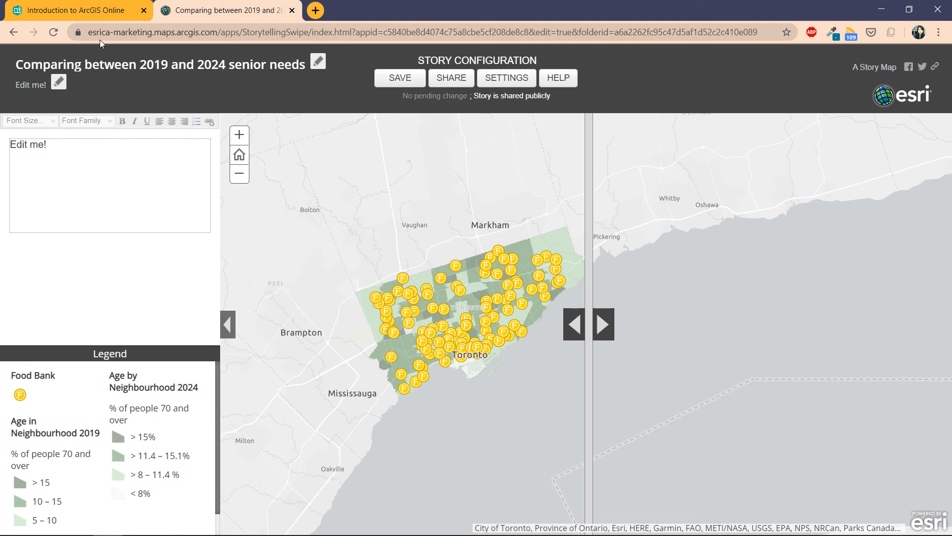
{"action": "left_click", "coordinate": [74, 441]}
{"action": "left_click", "coordinate": [89, 435]}
{"action": "scroll", "coordinate": [91, 433], "scroll_direction": "down", "scroll_amount": 1}
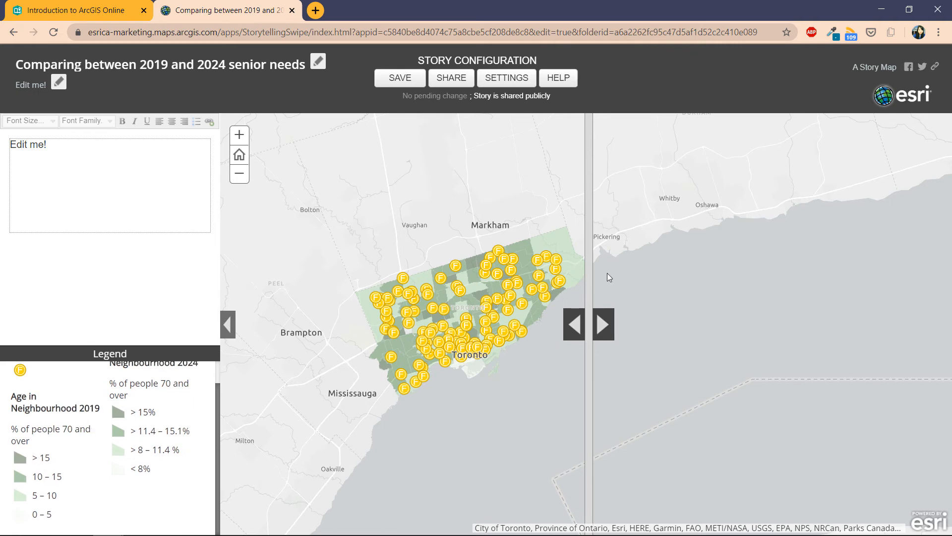
Step: Swipe to reveal the 2024 layer, zoom into Toronto, and show Hillcrest Village's 2024 figures
{"action": "left_click_drag", "start_coordinate": [588, 336], "coordinate": [283, 358]}
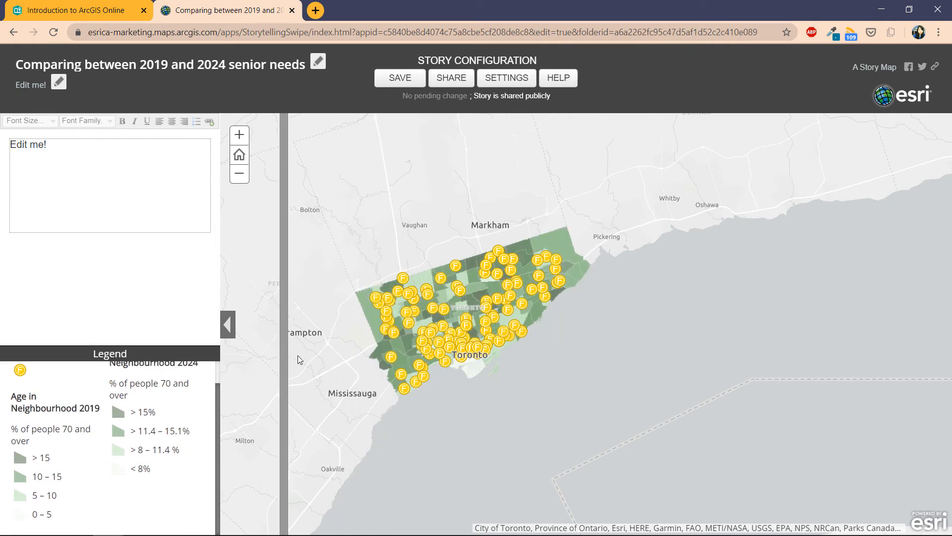
{"action": "left_click_drag", "start_coordinate": [130, 430], "coordinate": [182, 430]}
{"action": "scroll", "coordinate": [182, 427], "scroll_direction": "up", "scroll_amount": 1}
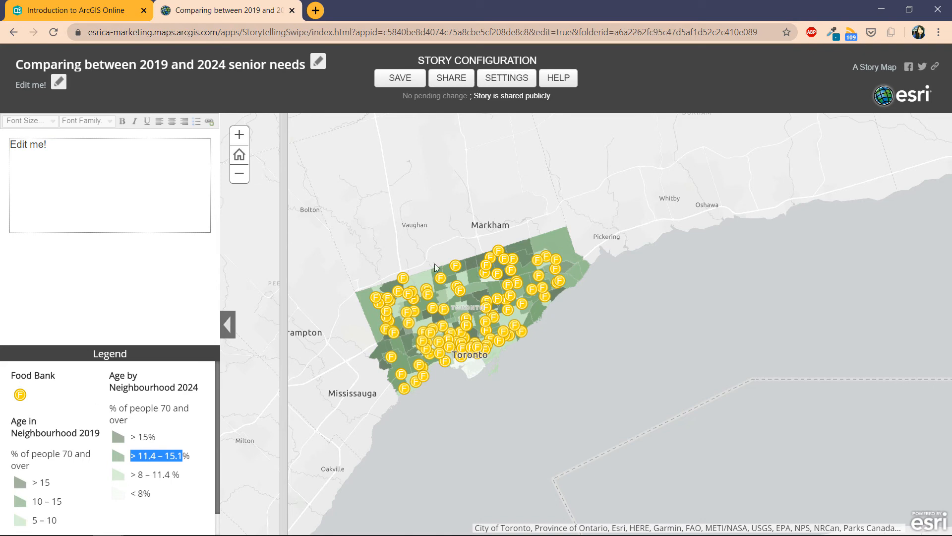
{"action": "left_click_drag", "start_coordinate": [436, 236], "coordinate": [521, 240]}
{"action": "scroll", "coordinate": [539, 246], "scroll_direction": "up", "scroll_amount": 1}
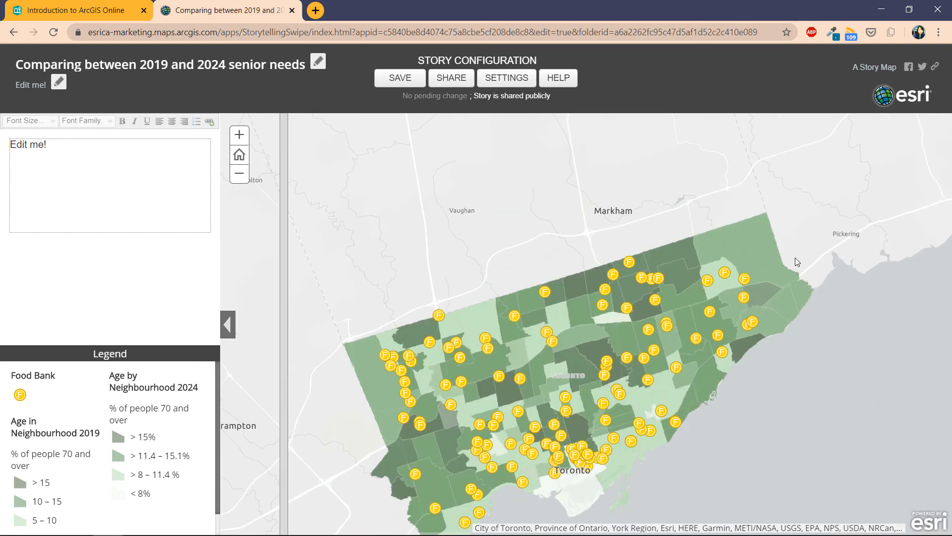
{"action": "left_click", "coordinate": [596, 274]}
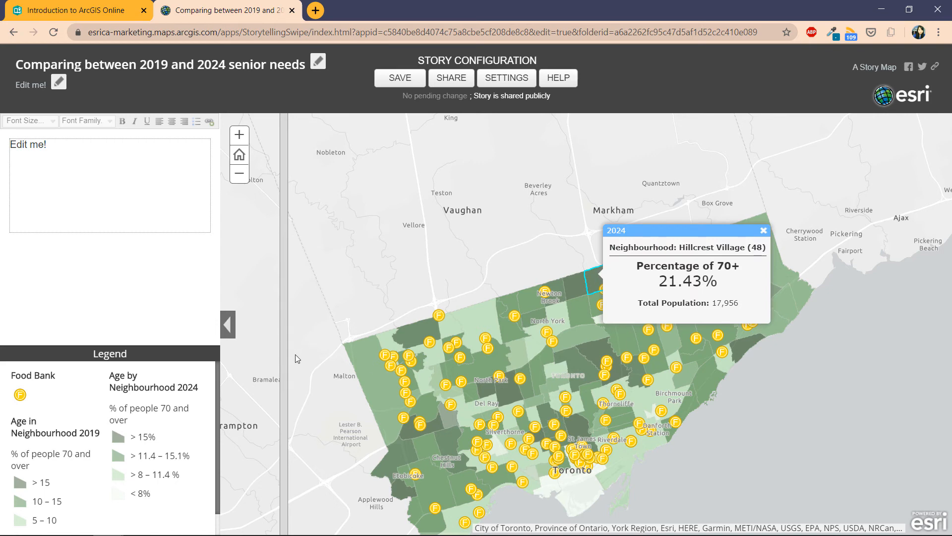
Step: Swipe across to view Hillcrest Village's 2019 figures, then swipe back to the 2024 layer
{"action": "left_click_drag", "start_coordinate": [279, 353], "coordinate": [477, 342]}
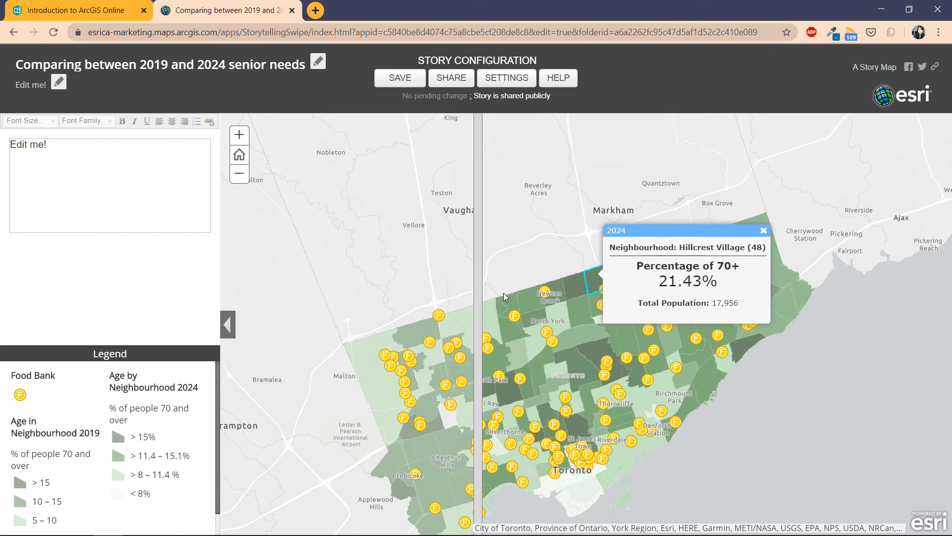
{"action": "left_click_drag", "start_coordinate": [595, 296], "coordinate": [746, 297]}
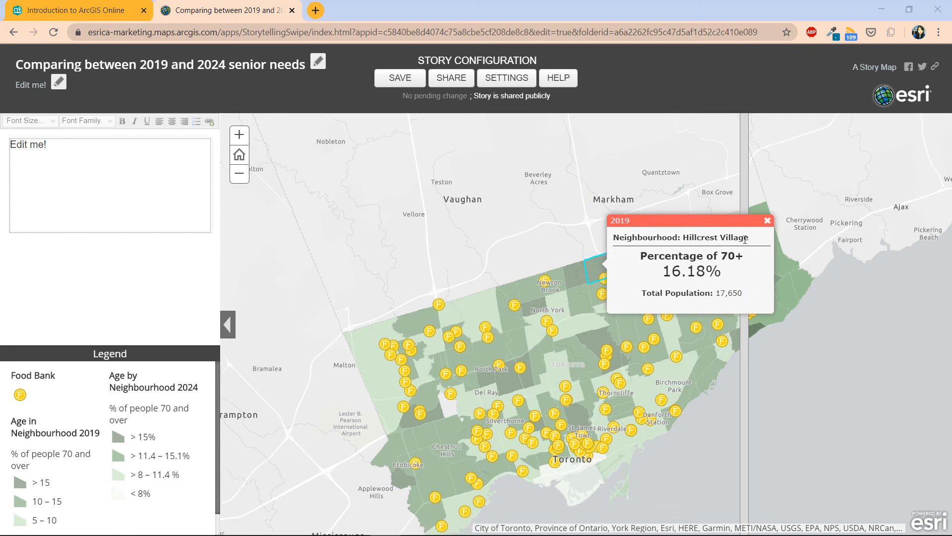
{"action": "left_click", "coordinate": [764, 230]}
{"action": "left_click_drag", "start_coordinate": [728, 221], "coordinate": [317, 268]}
{"action": "left_click_drag", "start_coordinate": [512, 297], "coordinate": [512, 256]}
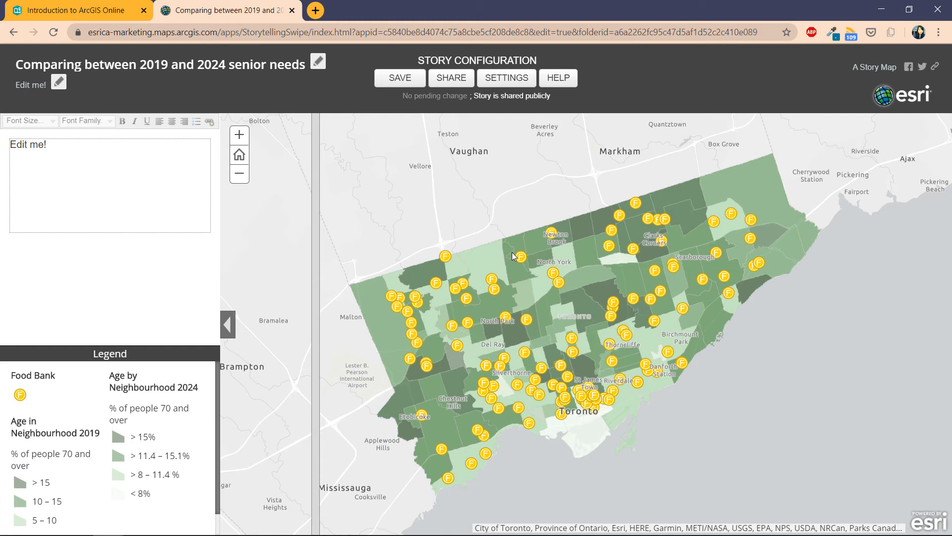
{"action": "left_click", "coordinate": [315, 11]}
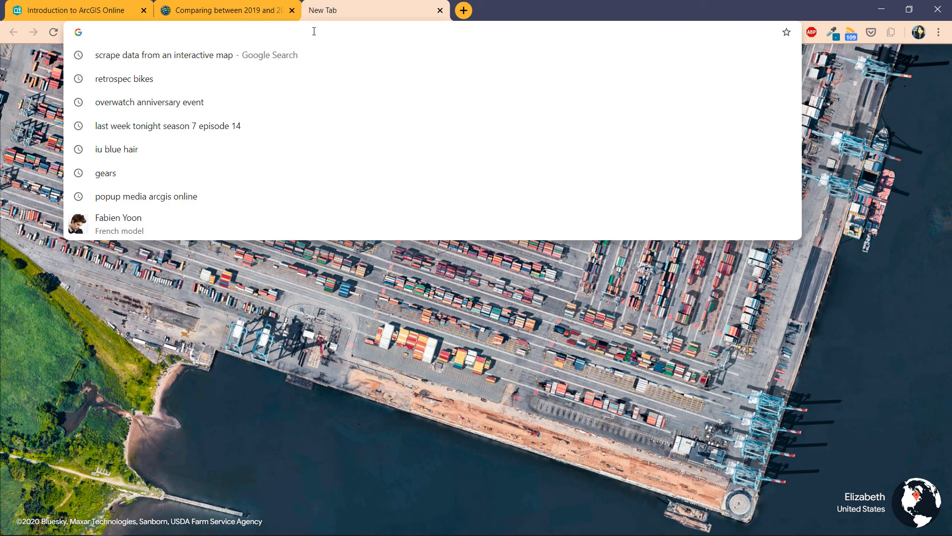
Step: Go to the Introduction to AGO content page and show the Analysis-2019 web map's options
{"action": "type", "text": "content"}
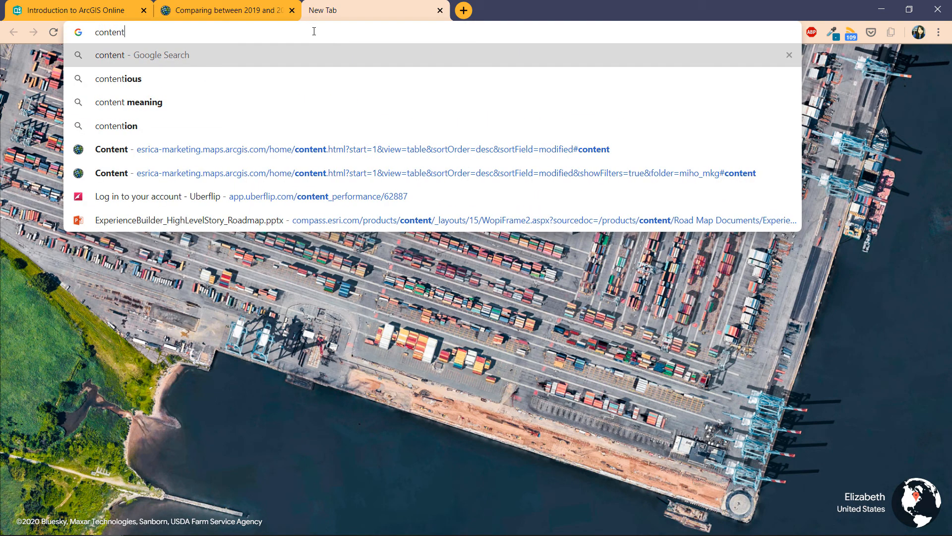
{"action": "left_click", "coordinate": [312, 149]}
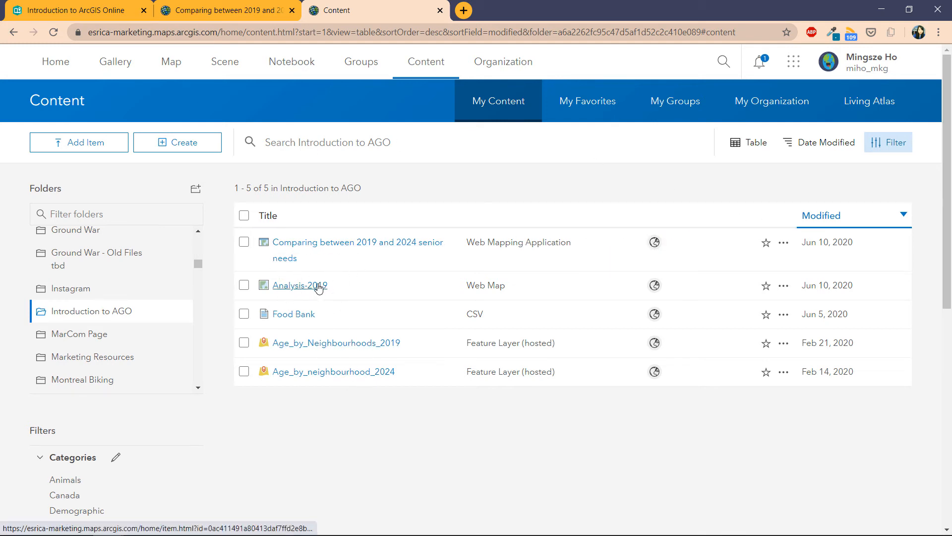
{"action": "left_click", "coordinate": [783, 286]}
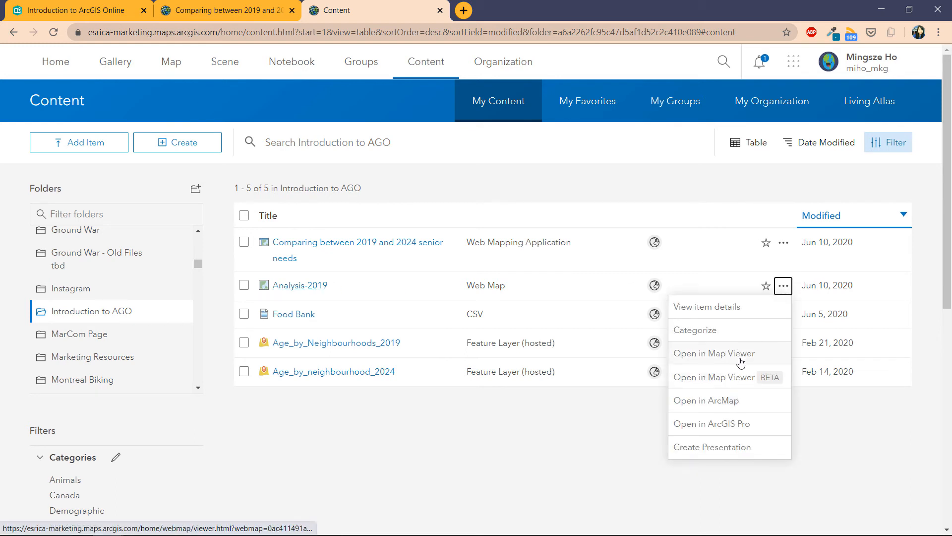
Step: Open Analysis-2019 in Map Viewer and make both the 2019 and 2024 age layers fully opaque
{"action": "left_click", "coordinate": [741, 363]}
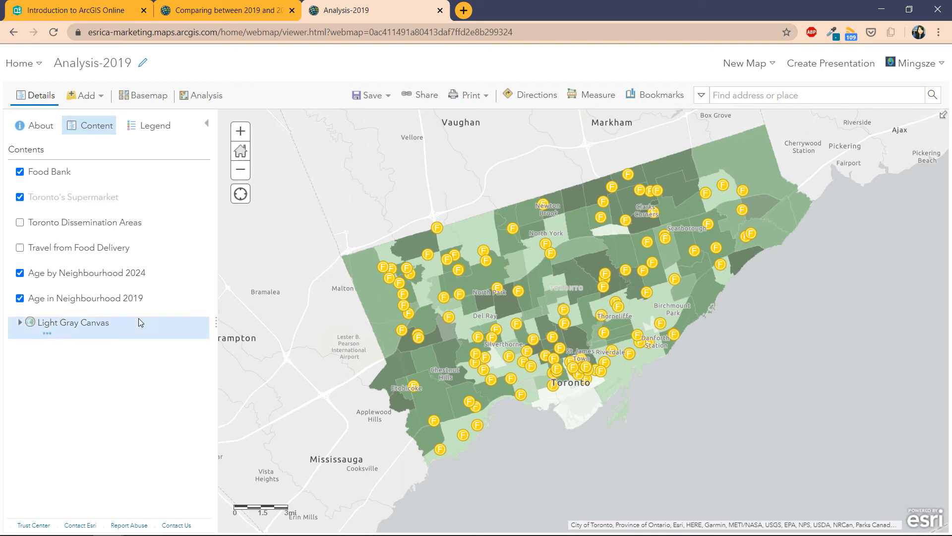
{"action": "left_click", "coordinate": [139, 286]}
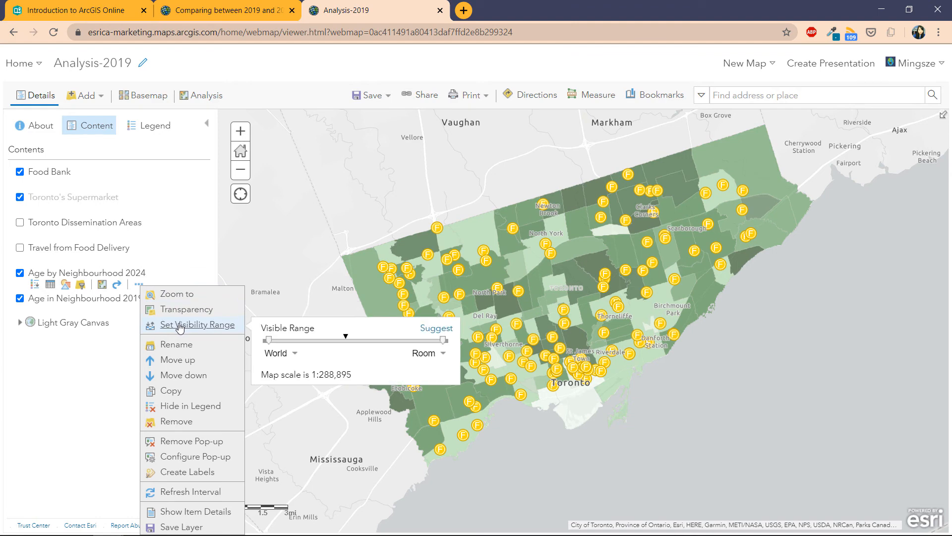
{"action": "mouse_move", "coordinate": [187, 309]}
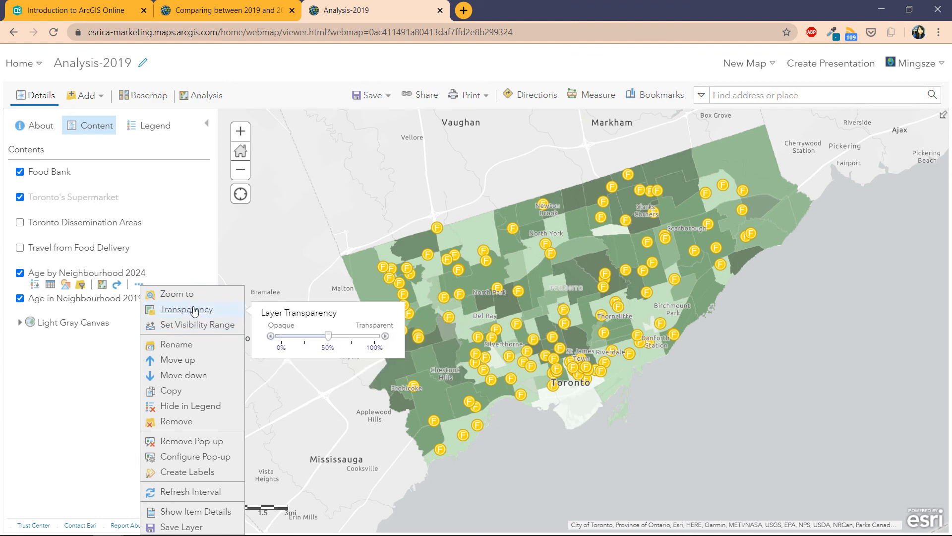
{"action": "left_click_drag", "start_coordinate": [328, 340], "coordinate": [193, 342]}
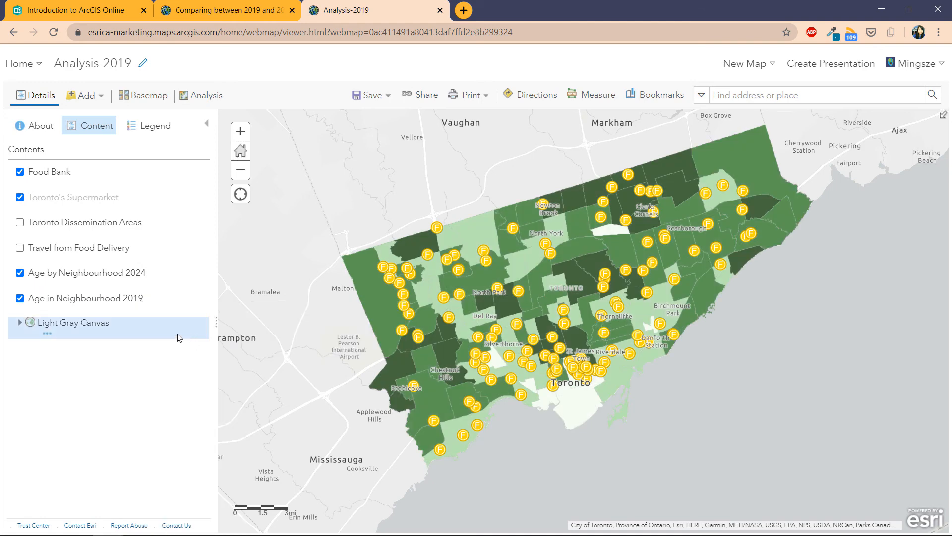
{"action": "mouse_move", "coordinate": [160, 298]}
{"action": "left_click", "coordinate": [117, 310]}
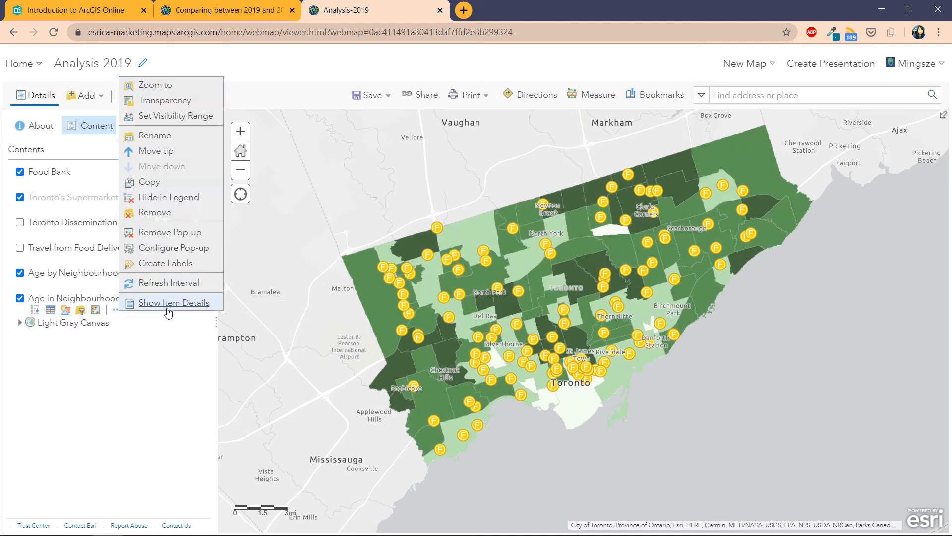
{"action": "mouse_move", "coordinate": [180, 107]}
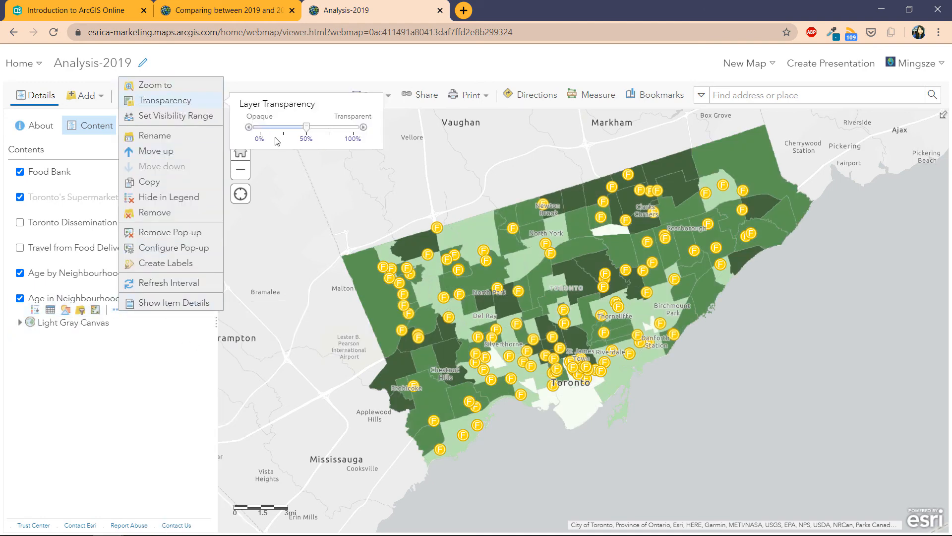
{"action": "left_click_drag", "start_coordinate": [306, 127], "coordinate": [226, 133]}
{"action": "left_click", "coordinate": [153, 439]}
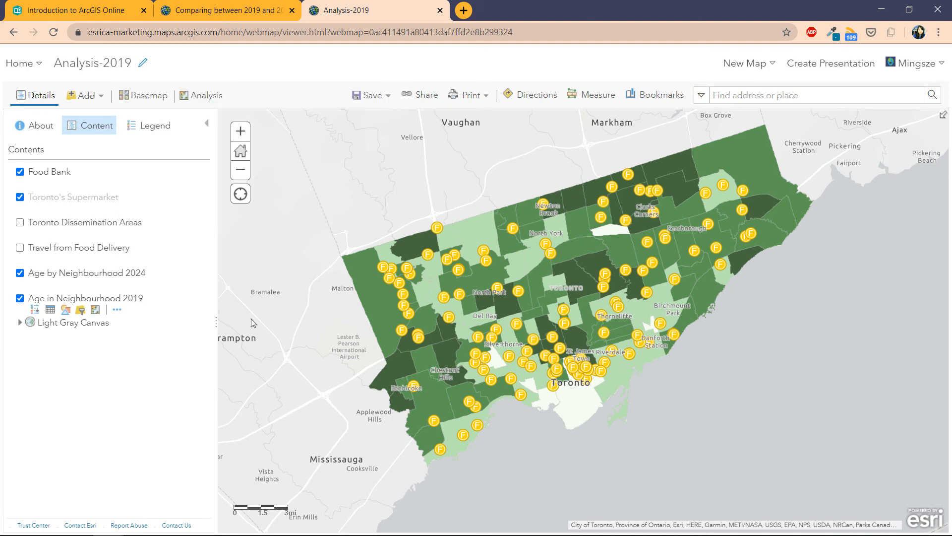
Step: Leave Age by Neighbourhood 2024 turned on, restore the default extent, and save the map
{"action": "left_click", "coordinate": [20, 272]}
{"action": "left_click", "coordinate": [20, 273]}
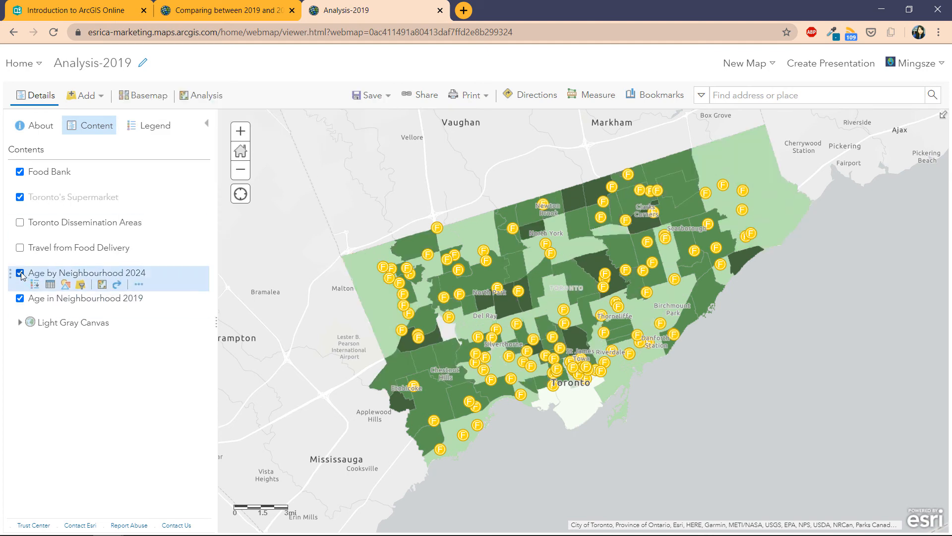
{"action": "left_click", "coordinate": [20, 273]}
{"action": "left_click", "coordinate": [19, 273]}
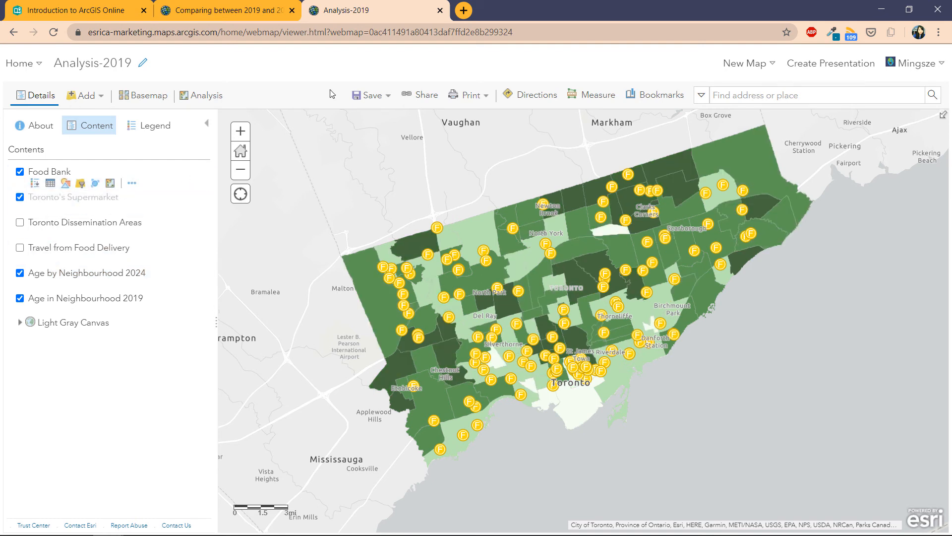
{"action": "left_click", "coordinate": [241, 150]}
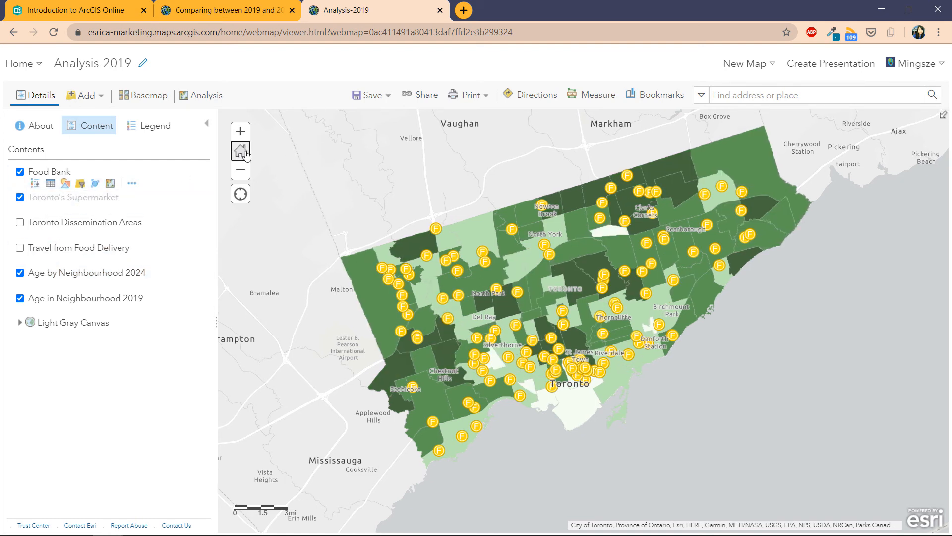
{"action": "left_click", "coordinate": [365, 100]}
{"action": "left_click", "coordinate": [370, 122]}
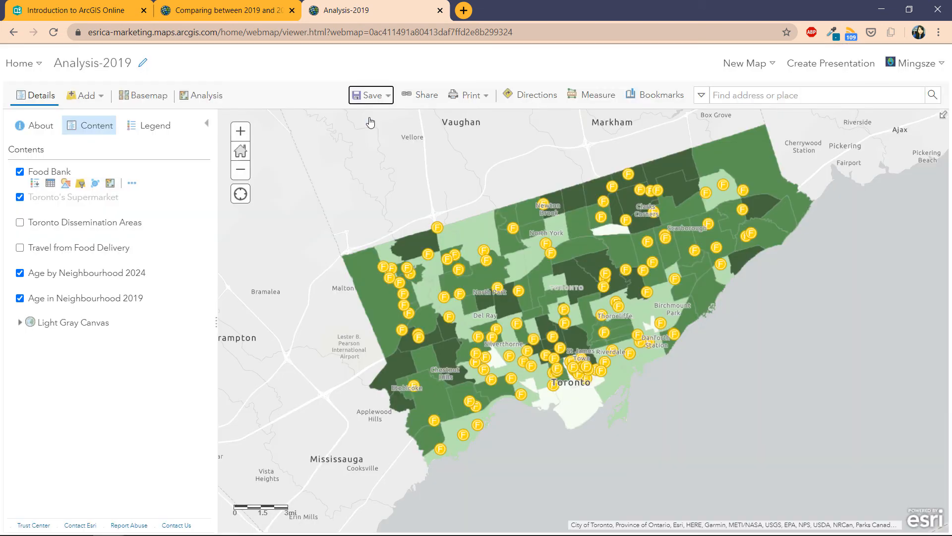
{"action": "left_click", "coordinate": [262, 10]}
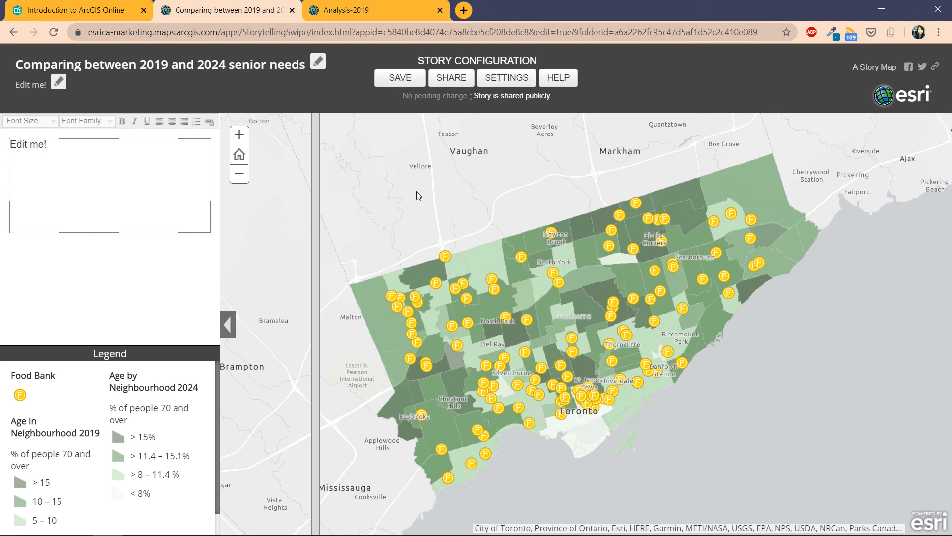
Step: Reload the swipe story, zoom into Toronto, and swipe to compare the 2019 and 2024 layers
{"action": "left_click", "coordinate": [53, 32]}
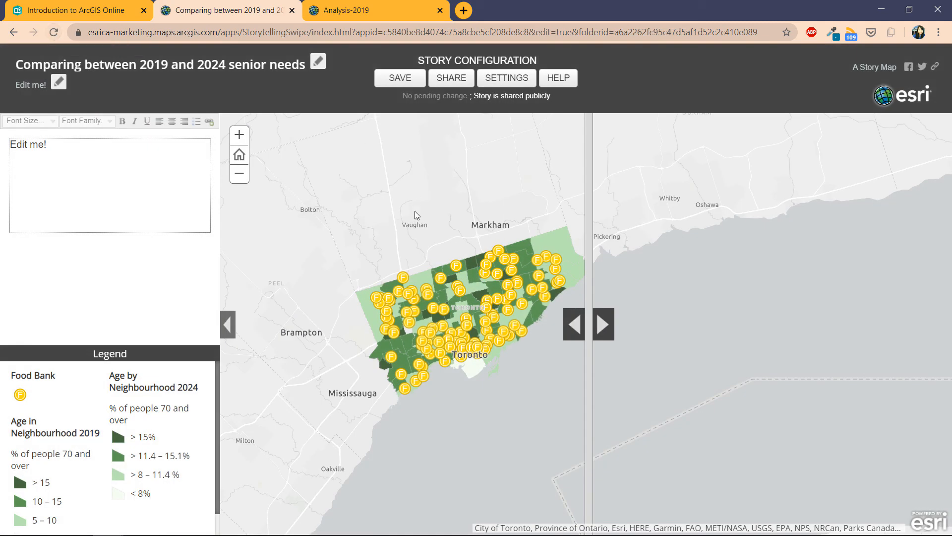
{"action": "scroll", "coordinate": [376, 279], "scroll_direction": "up", "scroll_amount": 1}
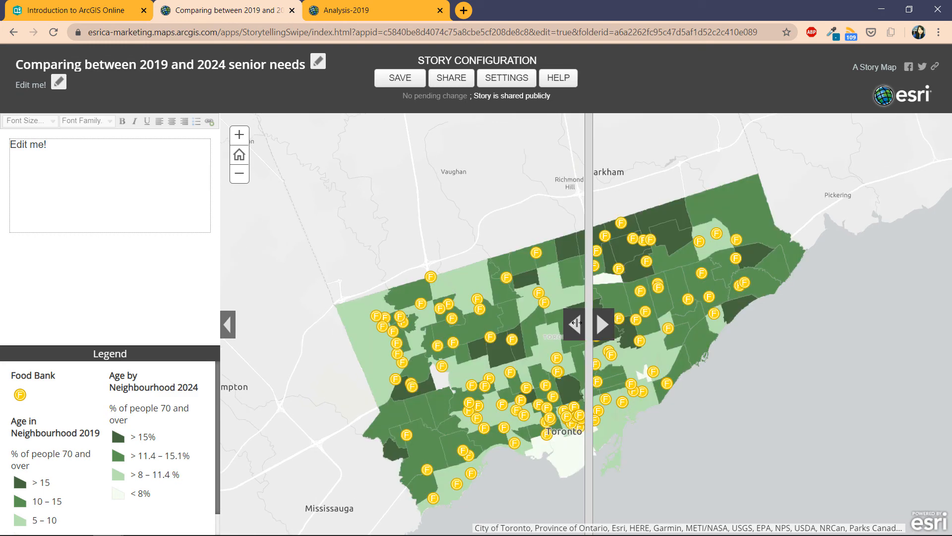
{"action": "left_click_drag", "start_coordinate": [589, 325], "coordinate": [929, 328]}
{"action": "left_click_drag", "start_coordinate": [770, 329], "coordinate": [793, 342]}
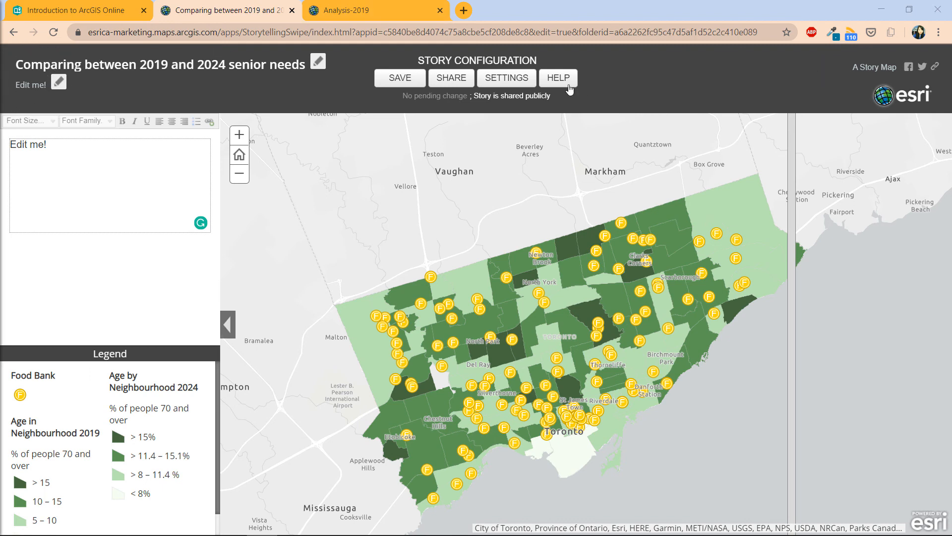
Step: Apply a custom dark green #007040 theme colour to the story's header and side panel
{"action": "left_click", "coordinate": [509, 84]}
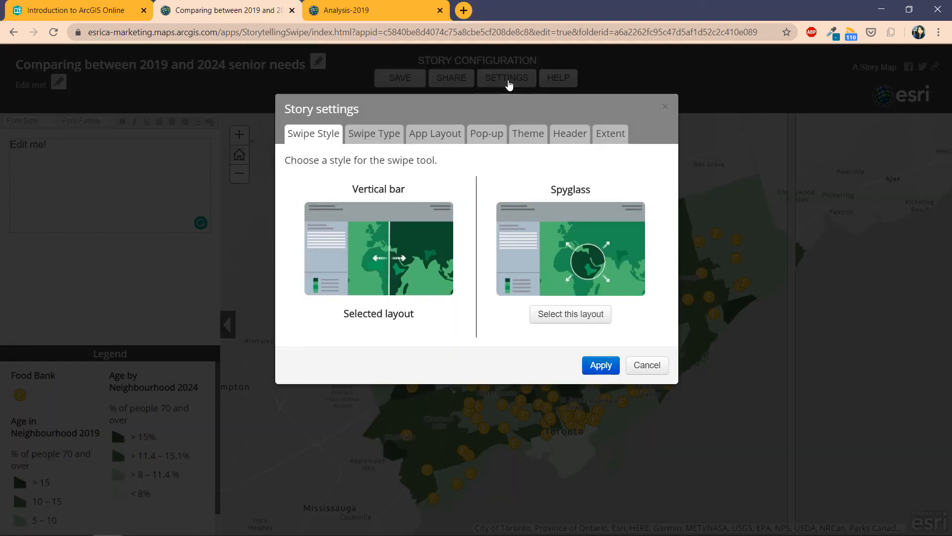
{"action": "left_click", "coordinate": [525, 143]}
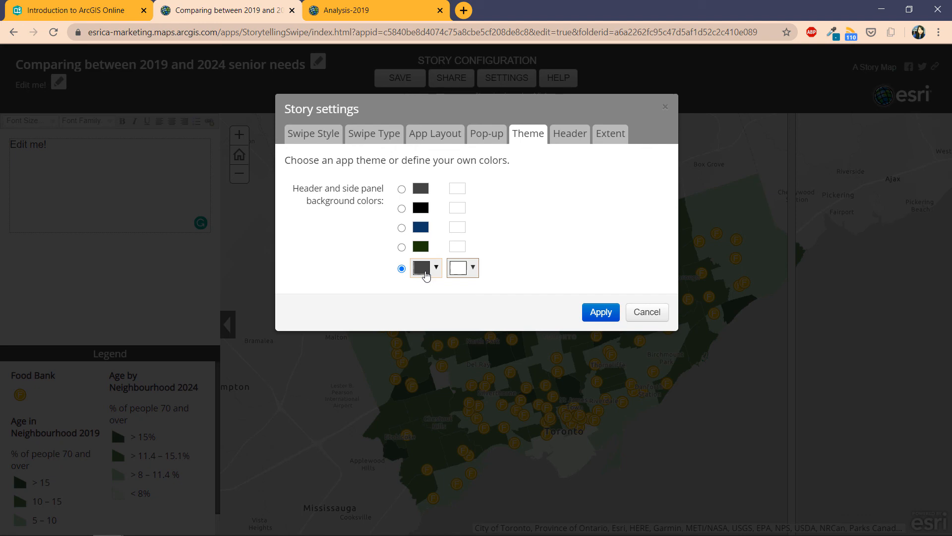
{"action": "left_click", "coordinate": [427, 272]}
{"action": "left_click", "coordinate": [514, 323]}
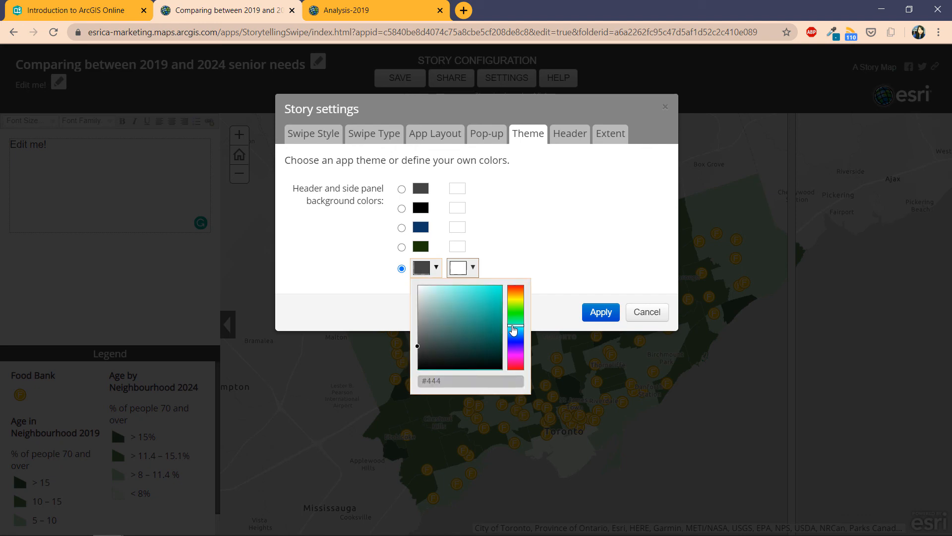
{"action": "left_click", "coordinate": [515, 321]}
{"action": "left_click_drag", "start_coordinate": [502, 361], "coordinate": [505, 337]}
{"action": "left_click", "coordinate": [571, 263]}
{"action": "left_click", "coordinate": [601, 312]}
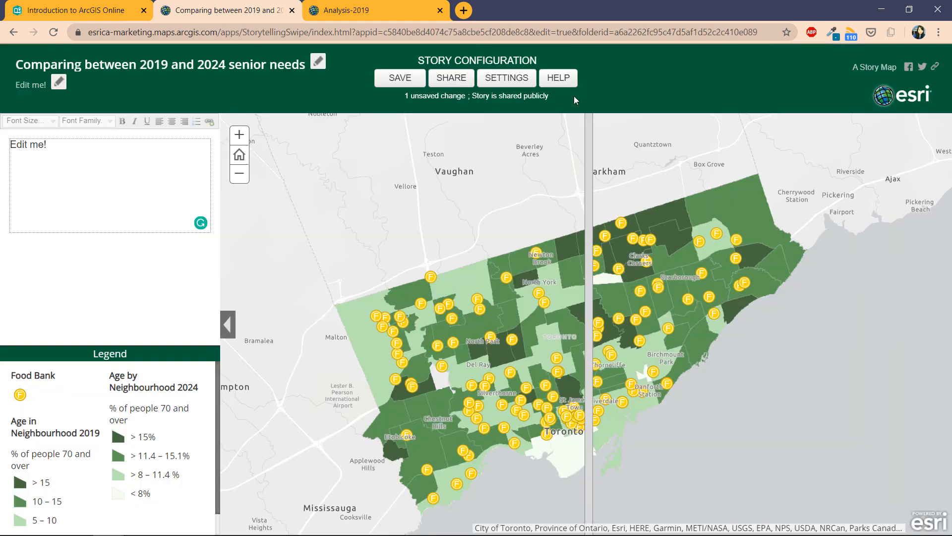
Step: Switch the header logo to Custom and apply the header settings
{"action": "left_click", "coordinate": [508, 79]}
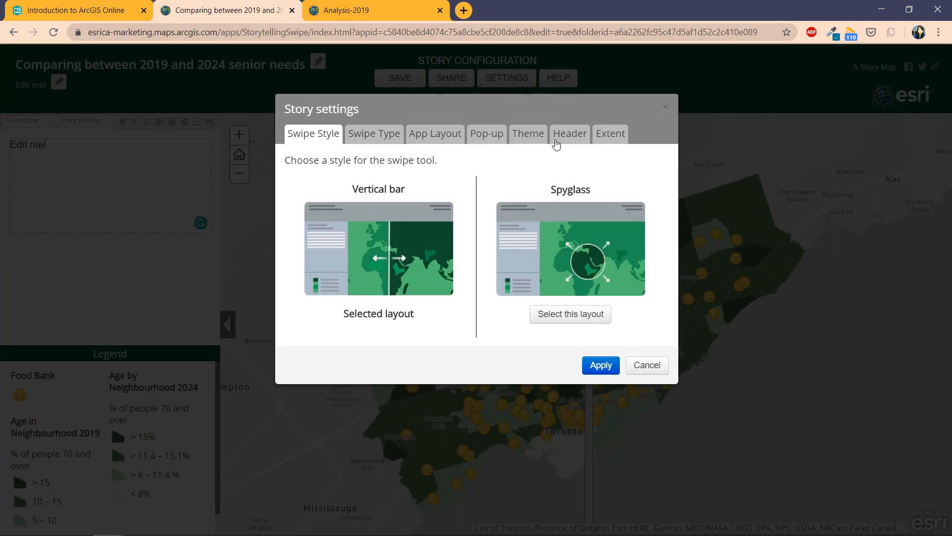
{"action": "left_click", "coordinate": [566, 140]}
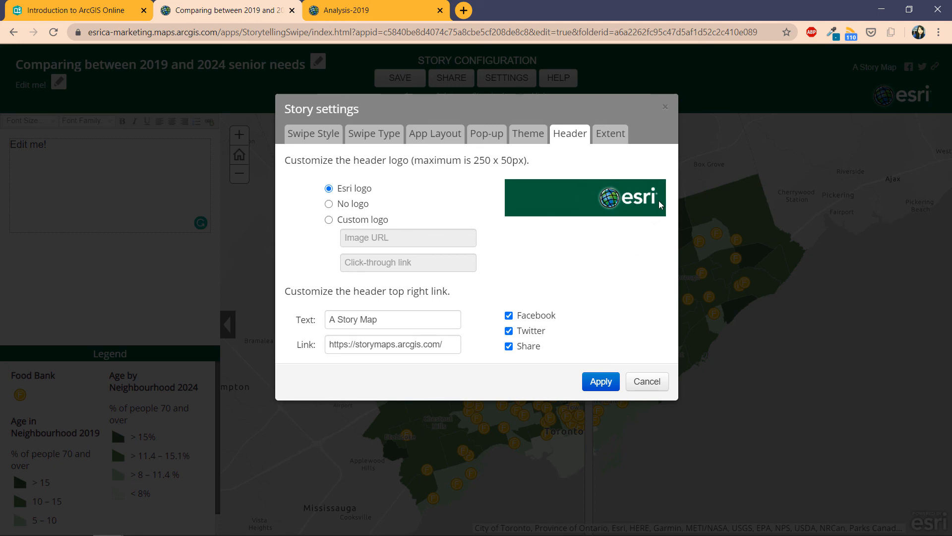
{"action": "left_click", "coordinate": [352, 222]}
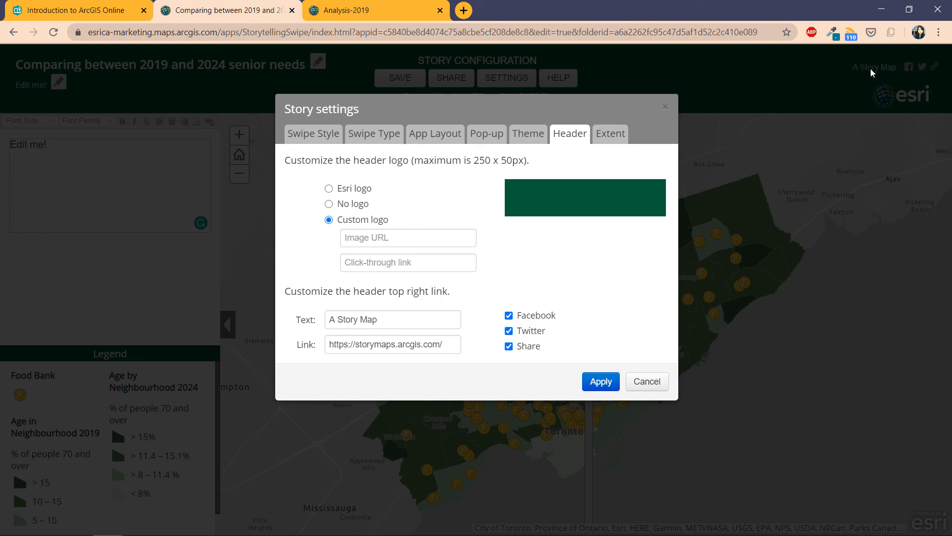
{"action": "left_click_drag", "start_coordinate": [406, 326], "coordinate": [299, 331]}
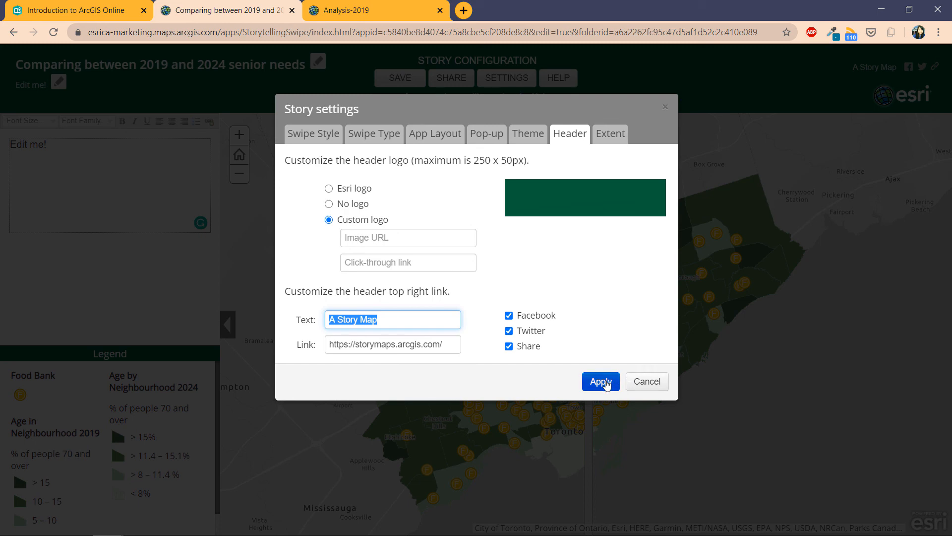
{"action": "left_click", "coordinate": [602, 381]}
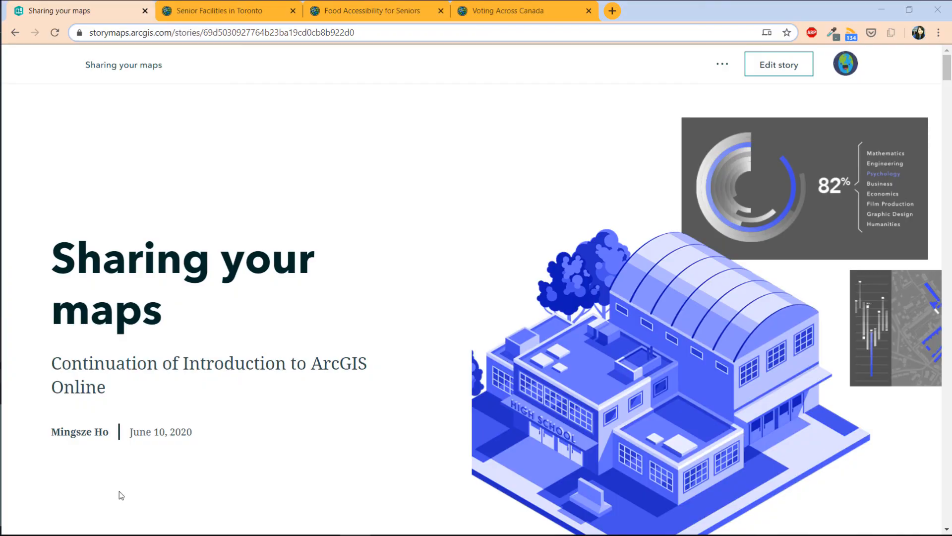
Step: Scroll past Embedding a webmap and Story Map Swipe to the Configuring the app section
{"action": "scroll", "coordinate": [119, 494], "scroll_direction": "down", "scroll_amount": 5}
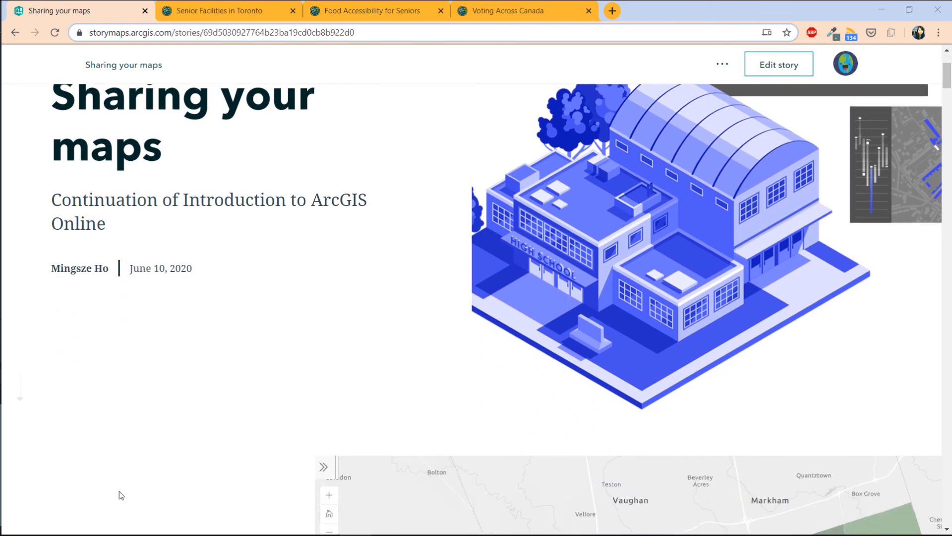
{"action": "scroll", "coordinate": [119, 491], "scroll_direction": "down", "scroll_amount": 5}
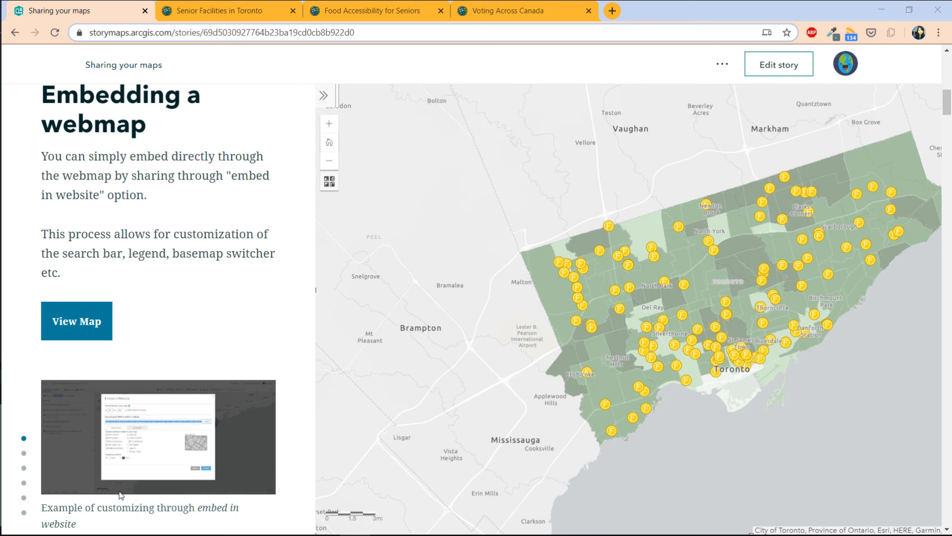
{"action": "scroll", "coordinate": [119, 494], "scroll_direction": "down", "scroll_amount": 10}
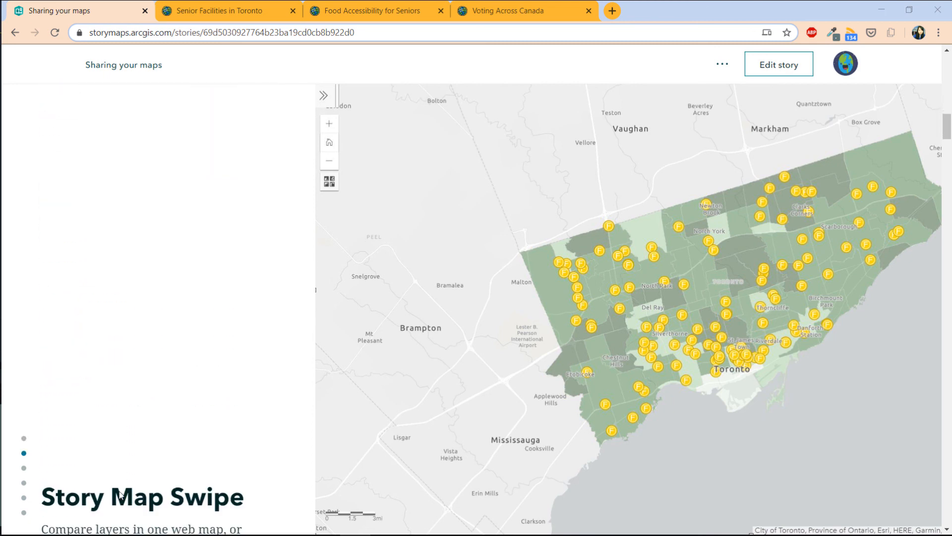
{"action": "scroll", "coordinate": [120, 494], "scroll_direction": "down", "scroll_amount": 5}
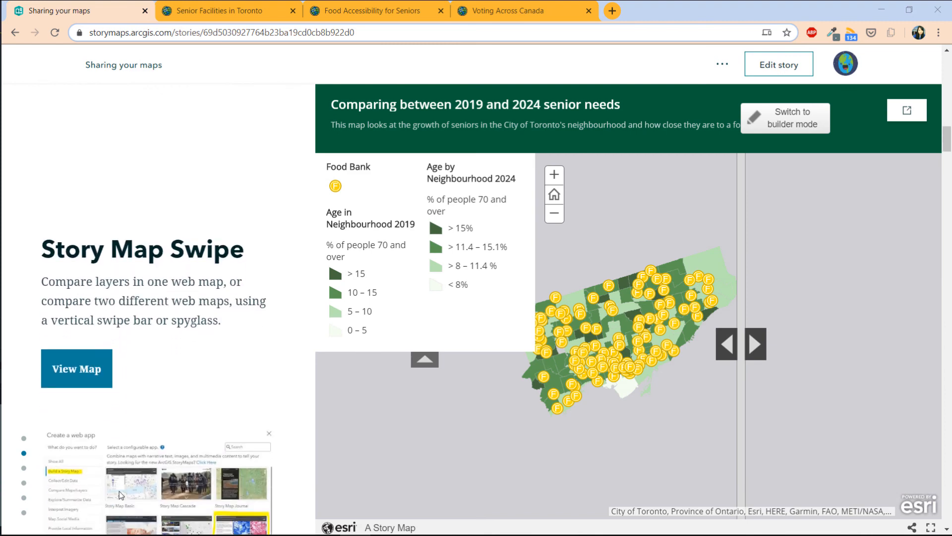
{"action": "scroll", "coordinate": [119, 491], "scroll_direction": "down", "scroll_amount": 2}
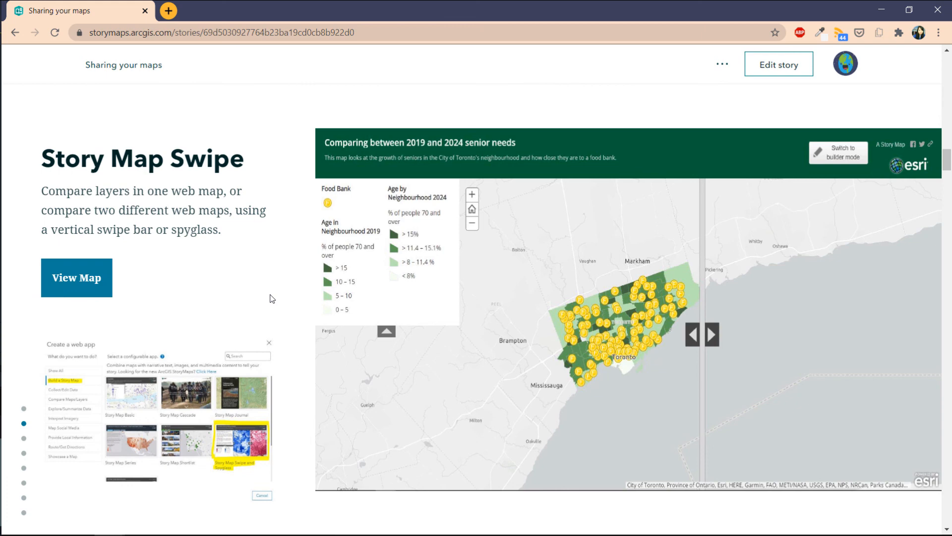
{"action": "scroll", "coordinate": [270, 298], "scroll_direction": "down", "scroll_amount": 6}
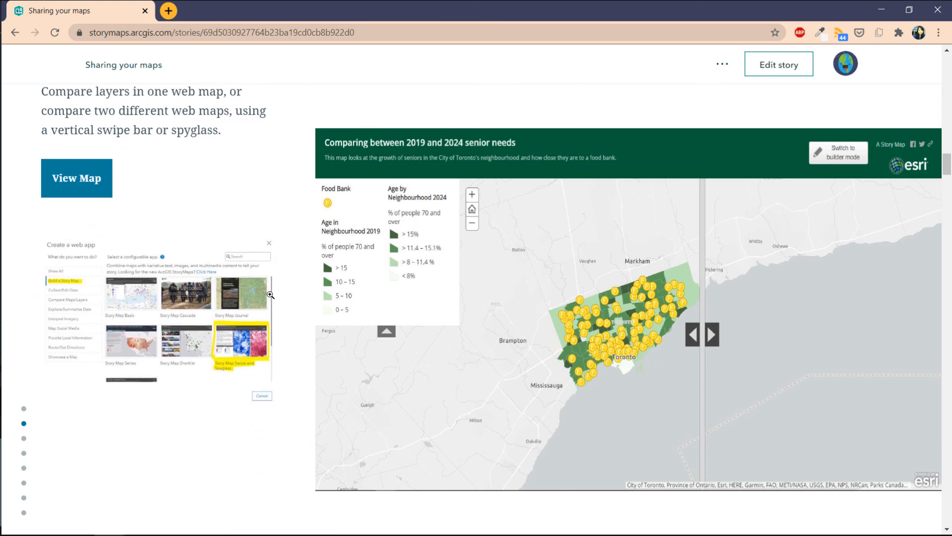
{"action": "scroll", "coordinate": [270, 295], "scroll_direction": "down", "scroll_amount": 8}
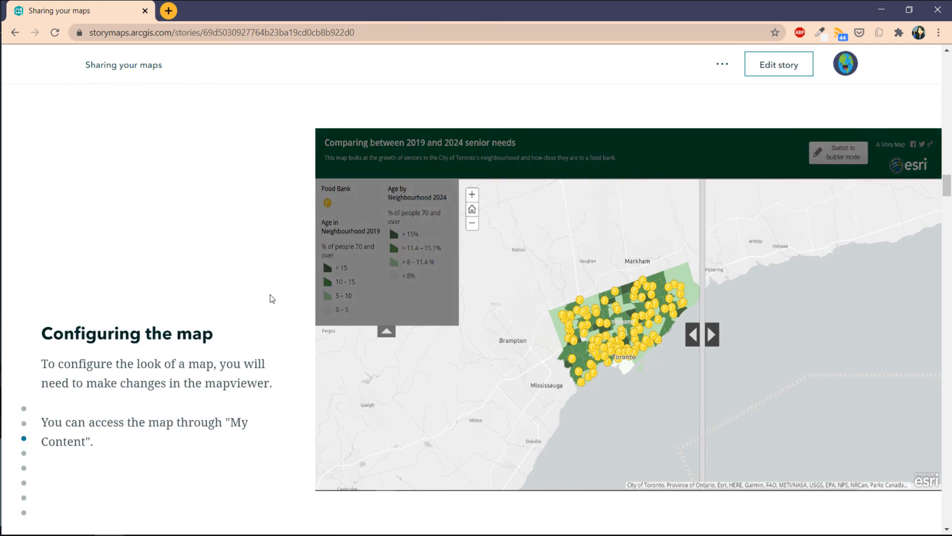
{"action": "scroll", "coordinate": [270, 298], "scroll_direction": "down", "scroll_amount": 1}
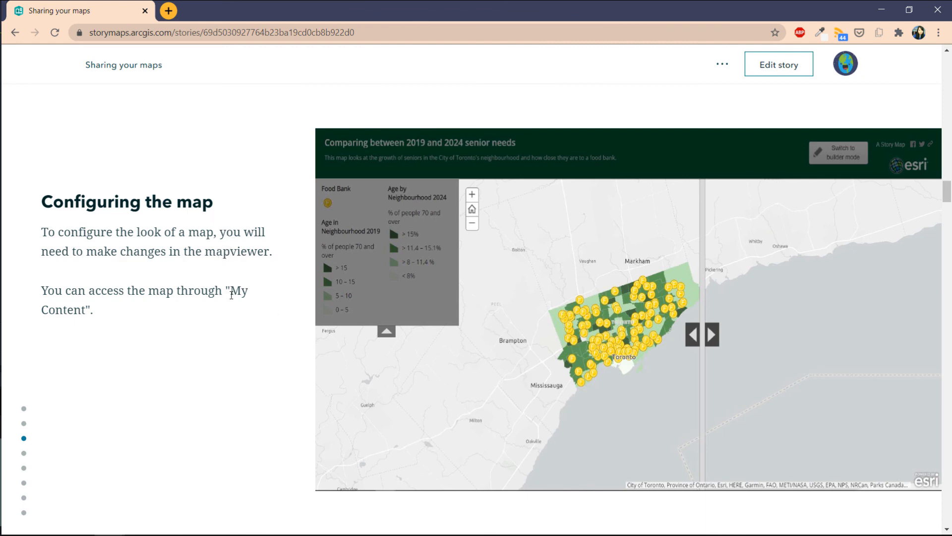
{"action": "scroll", "coordinate": [232, 296], "scroll_direction": "down", "scroll_amount": 5}
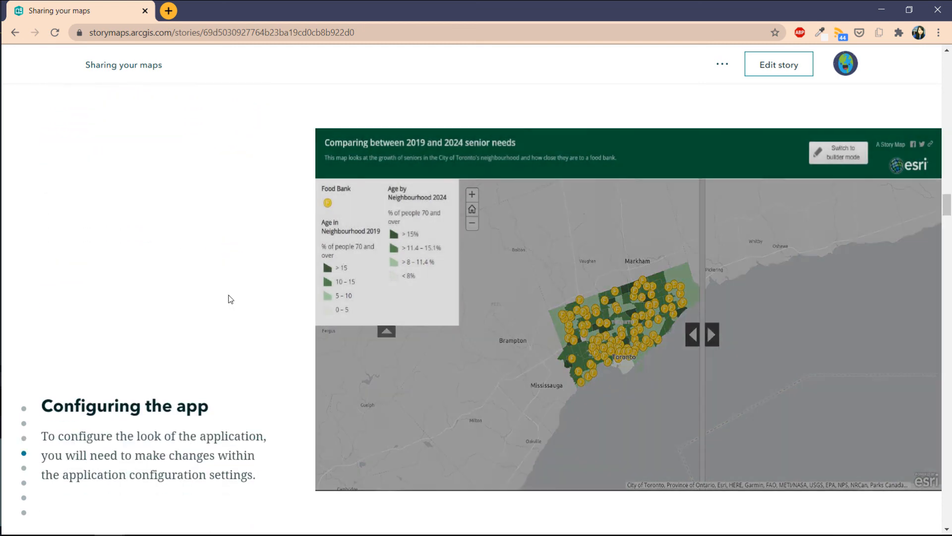
{"action": "scroll", "coordinate": [231, 299], "scroll_direction": "down", "scroll_amount": 5}
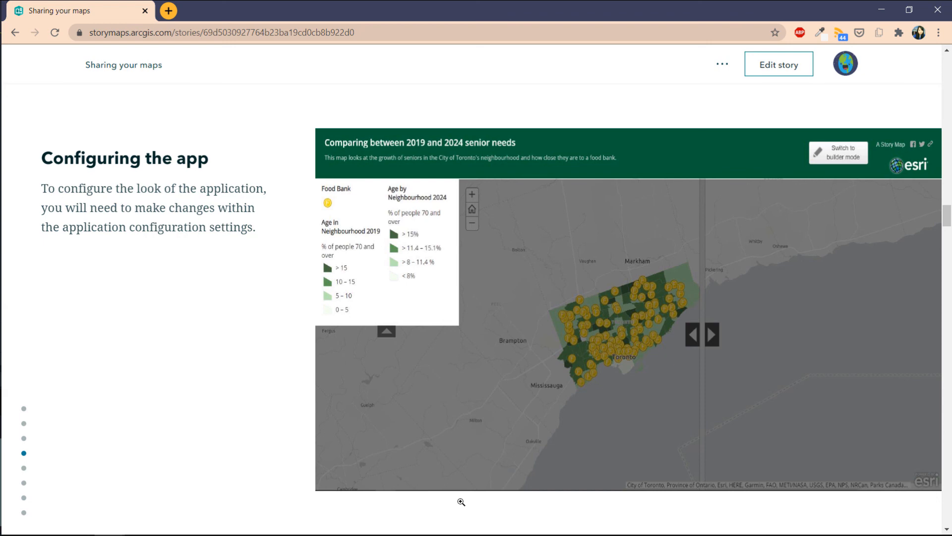
{"action": "scroll", "coordinate": [461, 495], "scroll_direction": "up", "scroll_amount": 1}
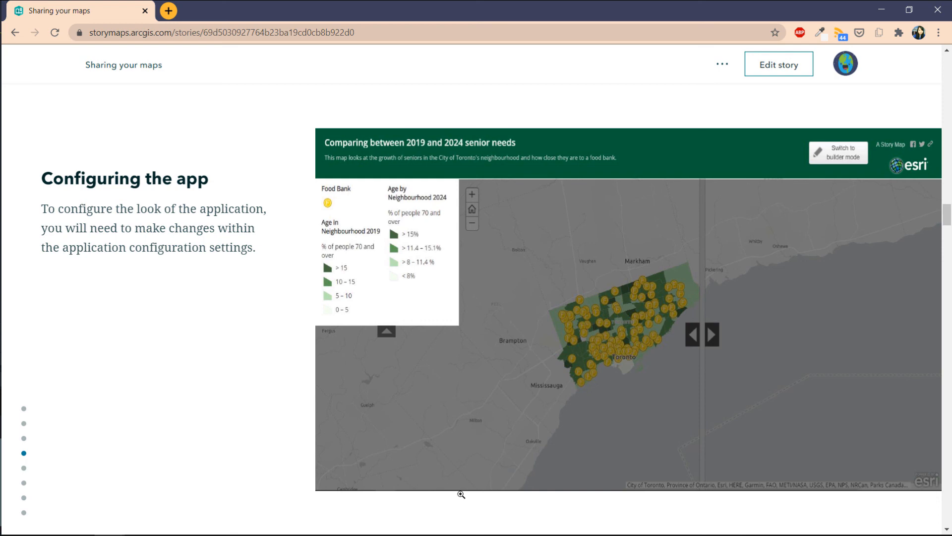
{"action": "mouse_move", "coordinate": [110, 534]}
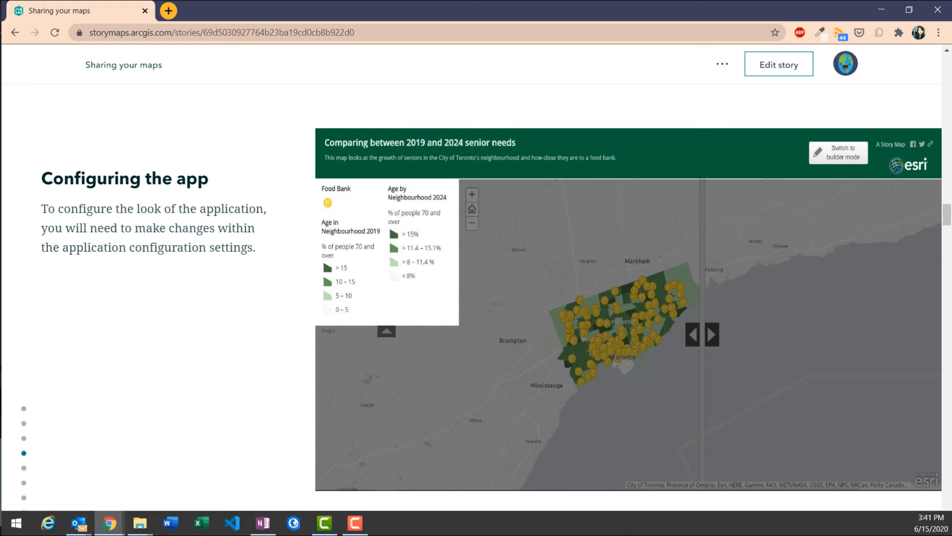